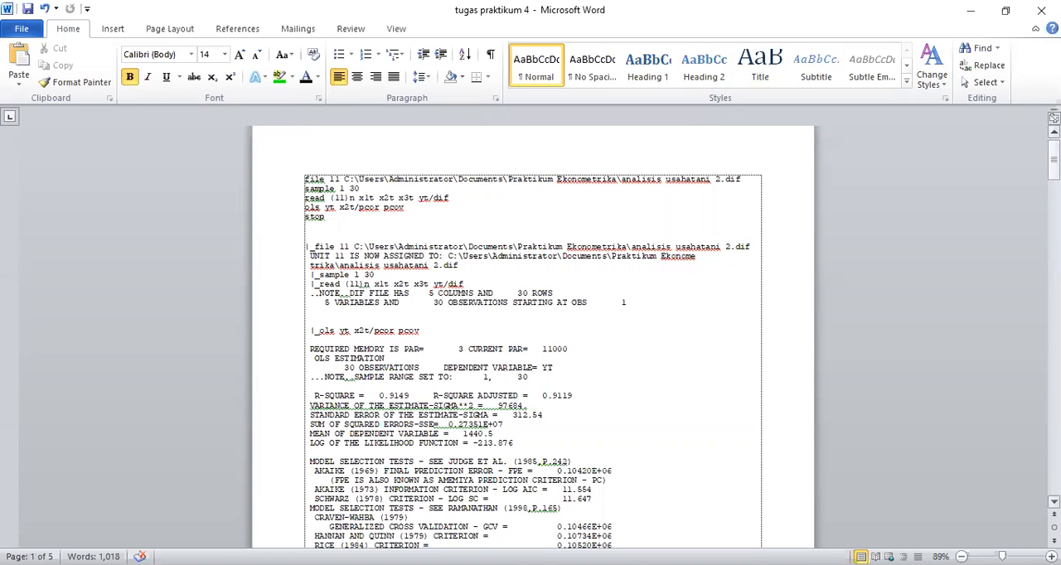
- Add blank lines above the command block for "ols yt x1t x2t x3t/pcor pcov" so it starts on the next page
{"action": "left_click_drag", "start_coordinate": [1053, 157], "coordinate": [1054, 187]}
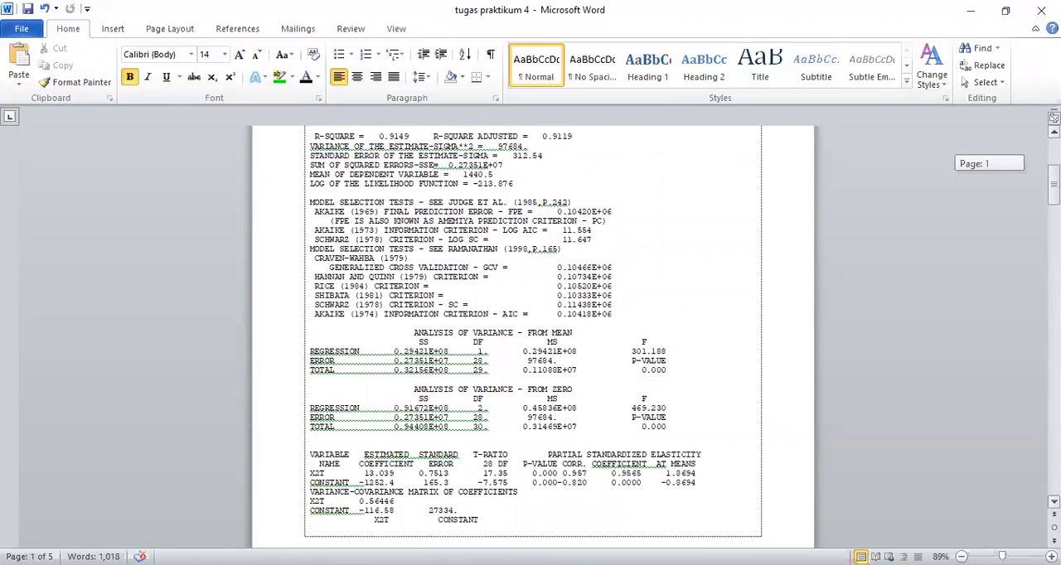
{"action": "left_click_drag", "start_coordinate": [1054, 187], "coordinate": [1054, 278]}
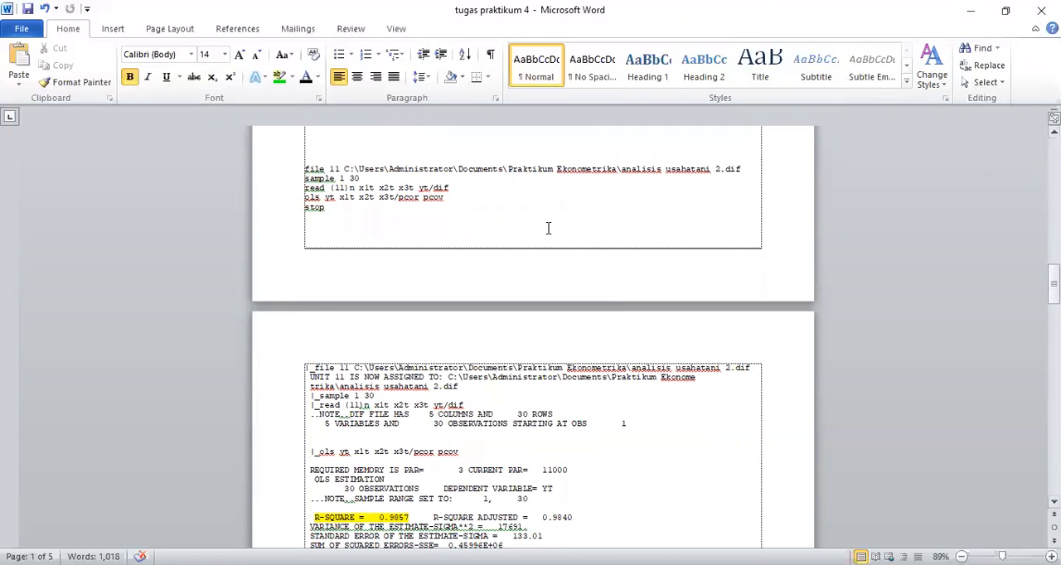
{"action": "left_click", "coordinate": [335, 153]}
{"action": "key", "text": "Return"}
{"action": "key", "text": "Return"}
{"action": "key", "text": "Return"}
{"action": "key", "text": "Return"}
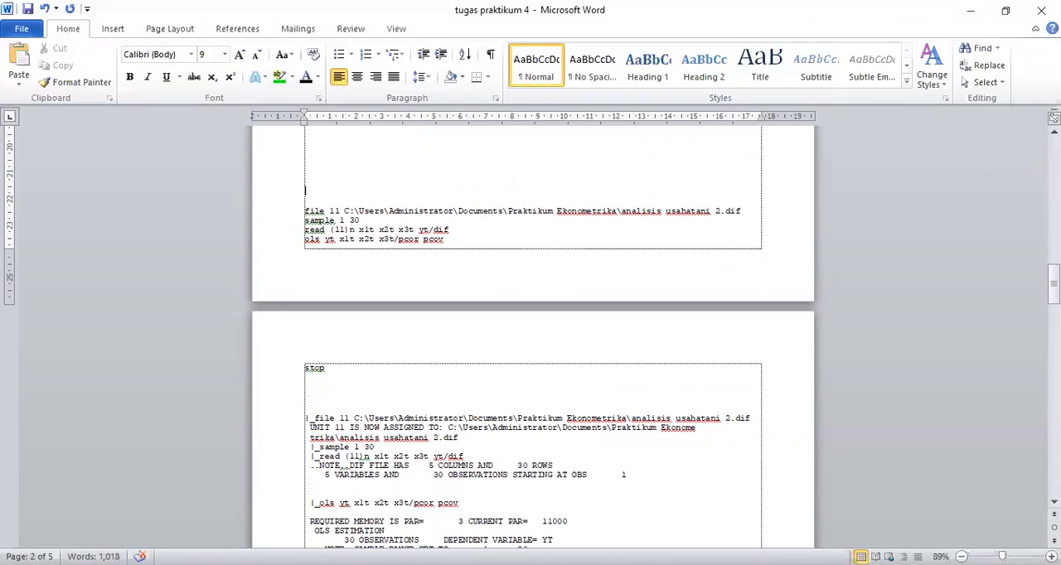
{"action": "key", "text": "Return"}
{"action": "key", "text": "Return"}
{"action": "key", "text": "Return"}
{"action": "key", "text": "Return"}
{"action": "key", "text": "Return"}
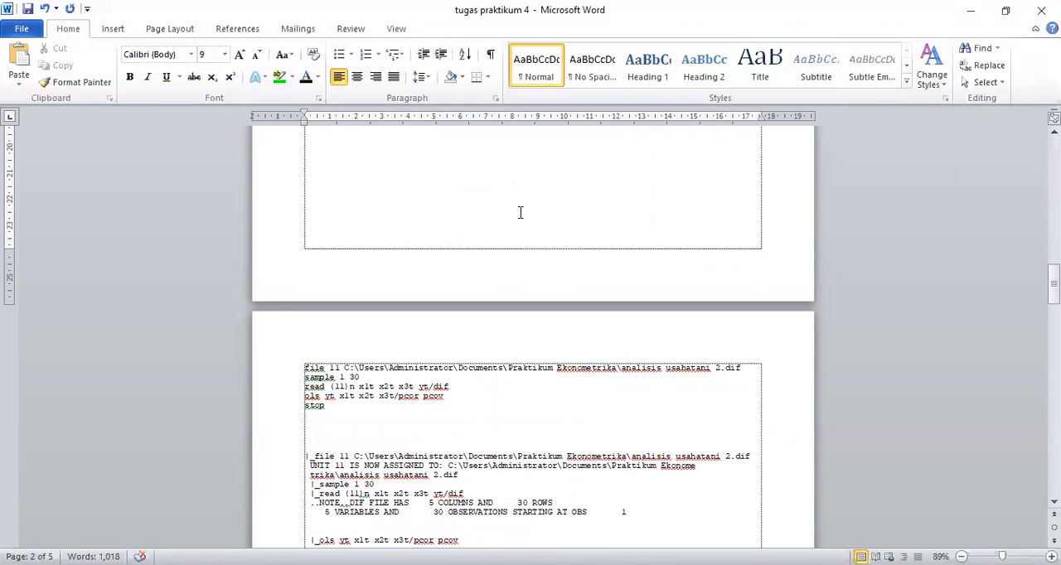
- Examine the three-variable regression output and its highlighted statistics alongside the coefficient table and the equation below it
{"action": "left_click_drag", "start_coordinate": [1054, 281], "coordinate": [1054, 304]}
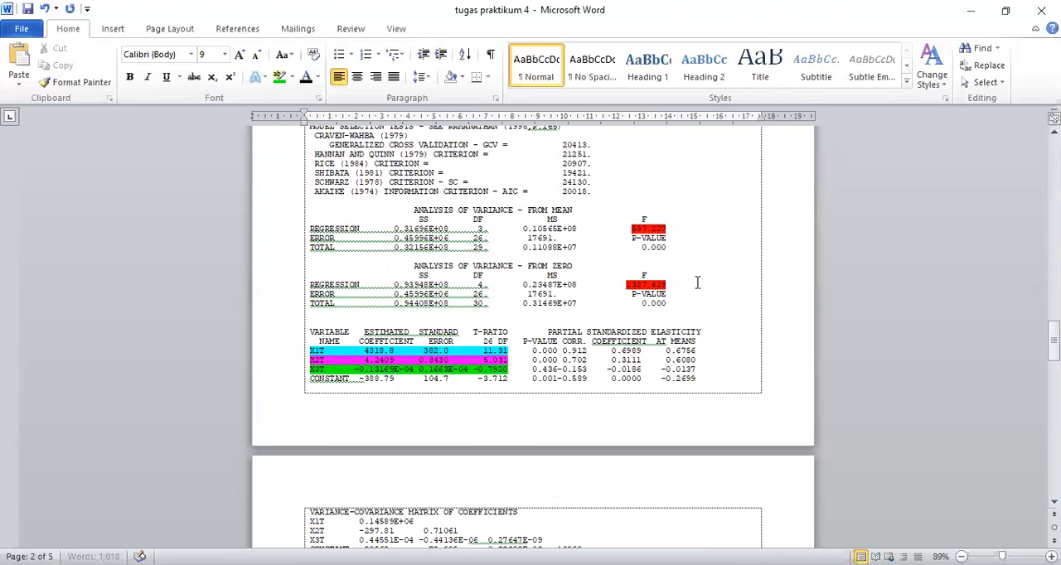
{"action": "mouse_move", "coordinate": [1054, 342]}
{"action": "left_mouse_down"}
{"action": "mouse_move", "coordinate": [1053, 317]}
{"action": "mouse_move", "coordinate": [1053, 345]}
{"action": "left_mouse_up"}
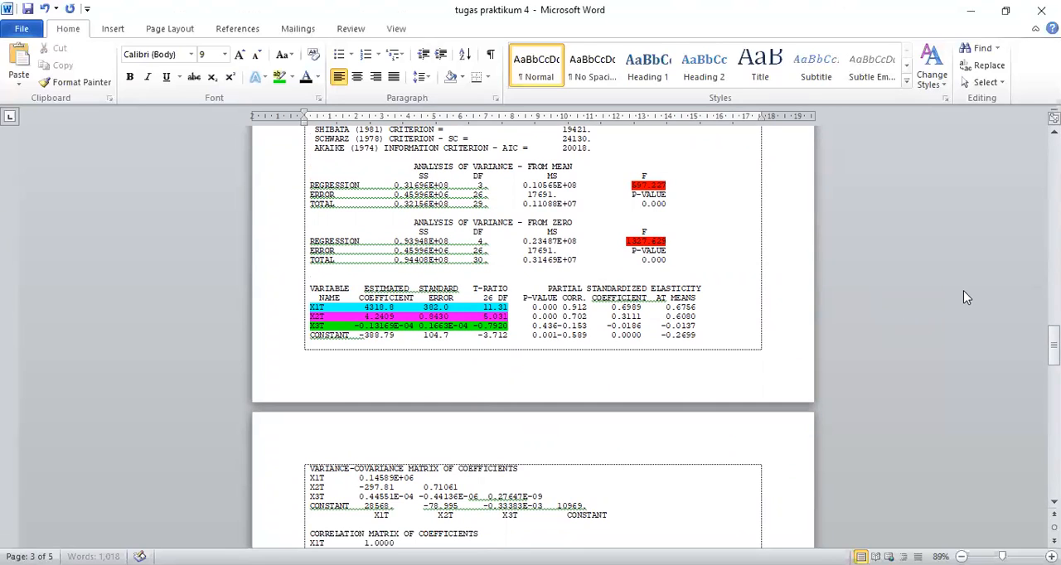
{"action": "left_click_drag", "start_coordinate": [1054, 344], "coordinate": [1053, 351]}
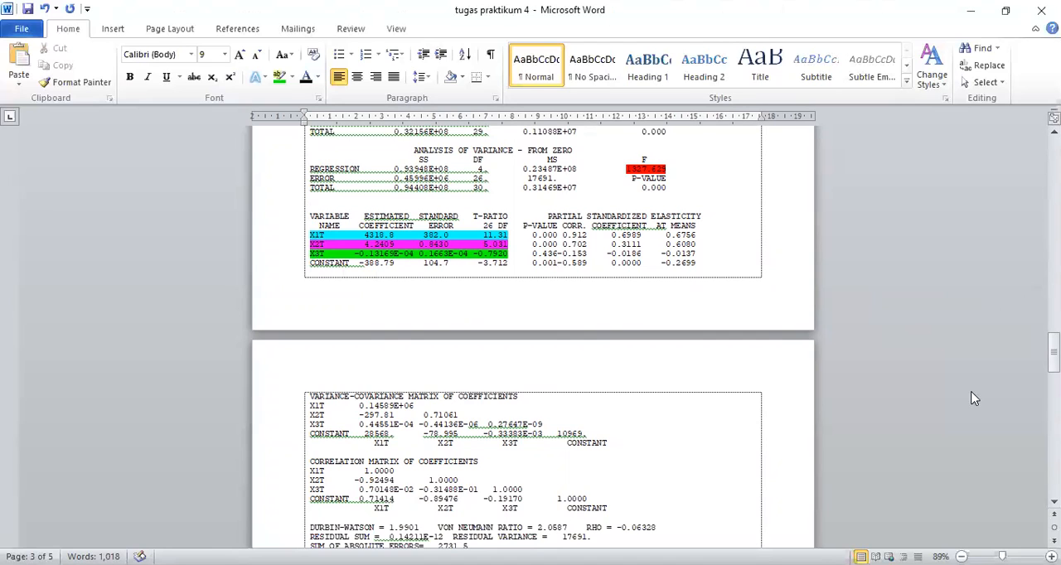
{"action": "left_click_drag", "start_coordinate": [1053, 355], "coordinate": [1054, 367]}
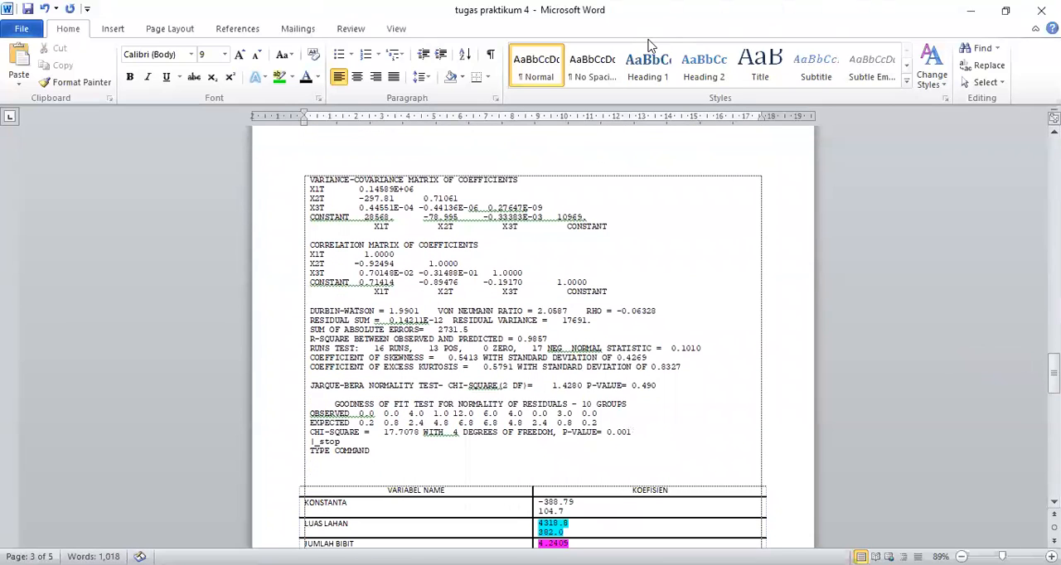
{"action": "key", "text": "Down"}
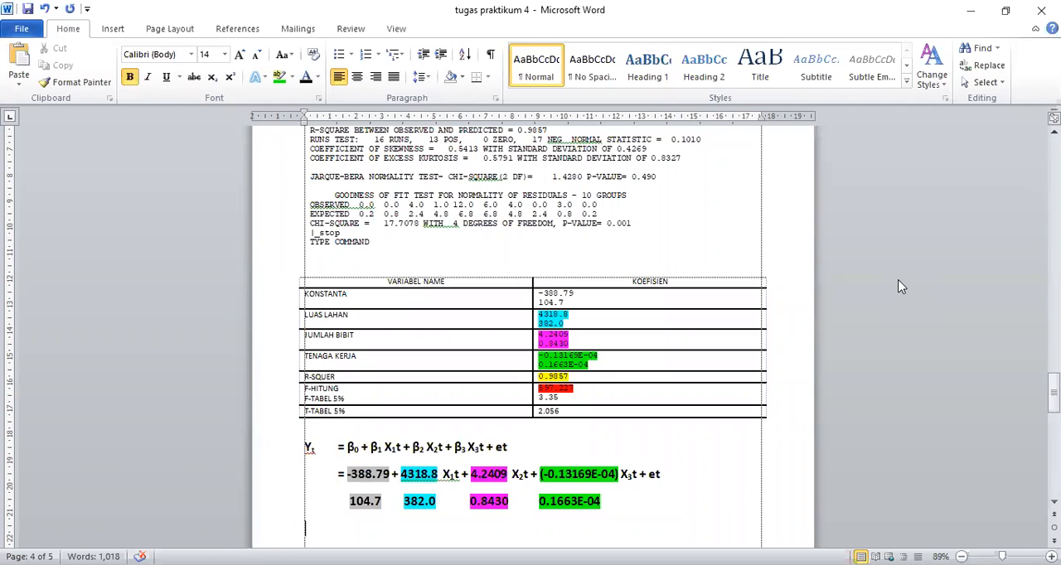
{"action": "key", "text": "Down"}
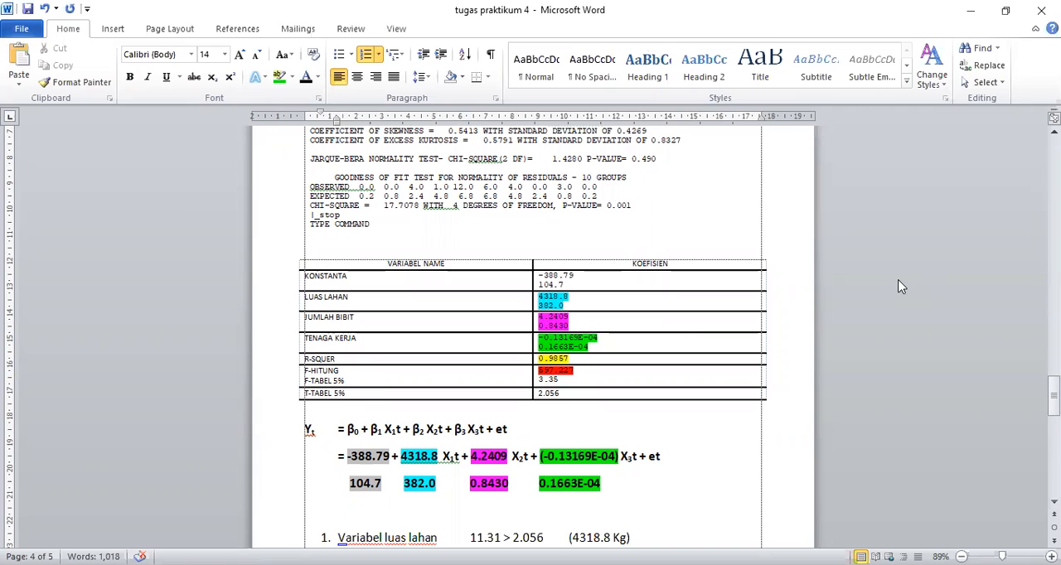
{"action": "key", "text": "Down"}
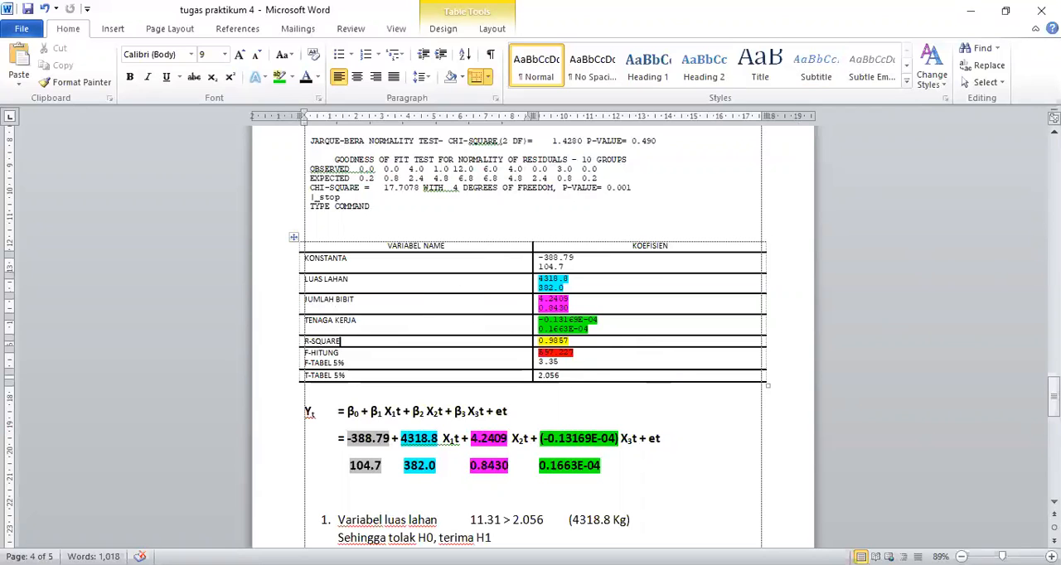
{"action": "scroll", "coordinate": [531, 331], "scroll_direction": "up", "scroll_amount": 15}
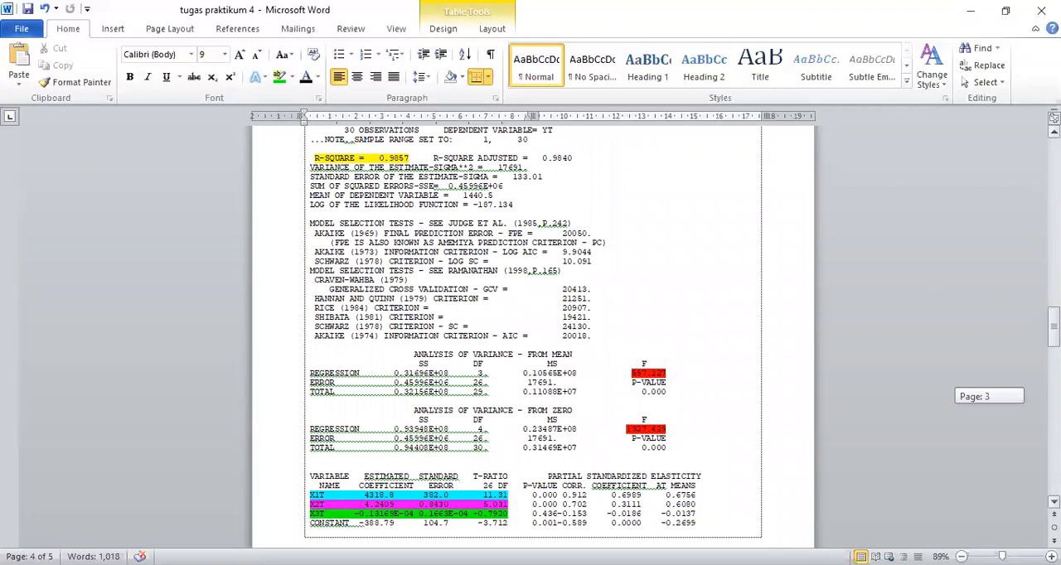
{"action": "scroll", "coordinate": [531, 332], "scroll_direction": "up", "scroll_amount": 2}
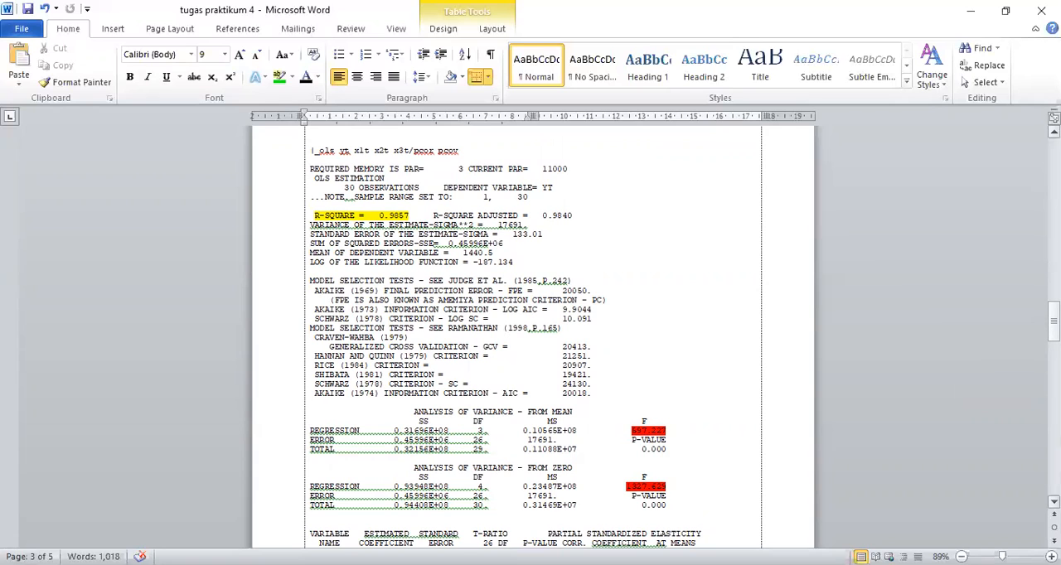
{"action": "left_click_drag", "start_coordinate": [1054, 322], "coordinate": [1054, 378]}
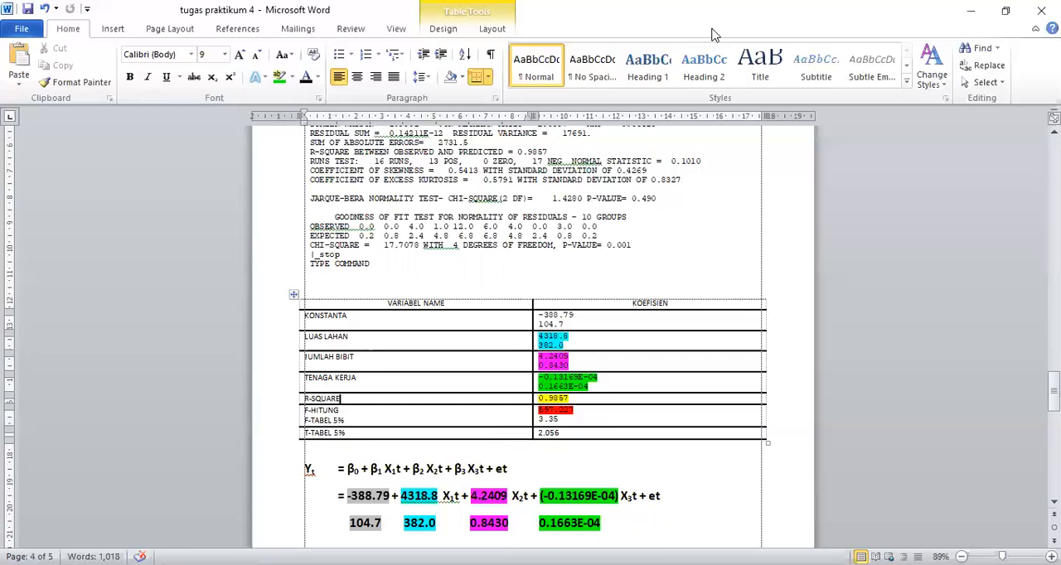
{"action": "scroll", "coordinate": [714, 35], "scroll_direction": "down", "scroll_amount": 1}
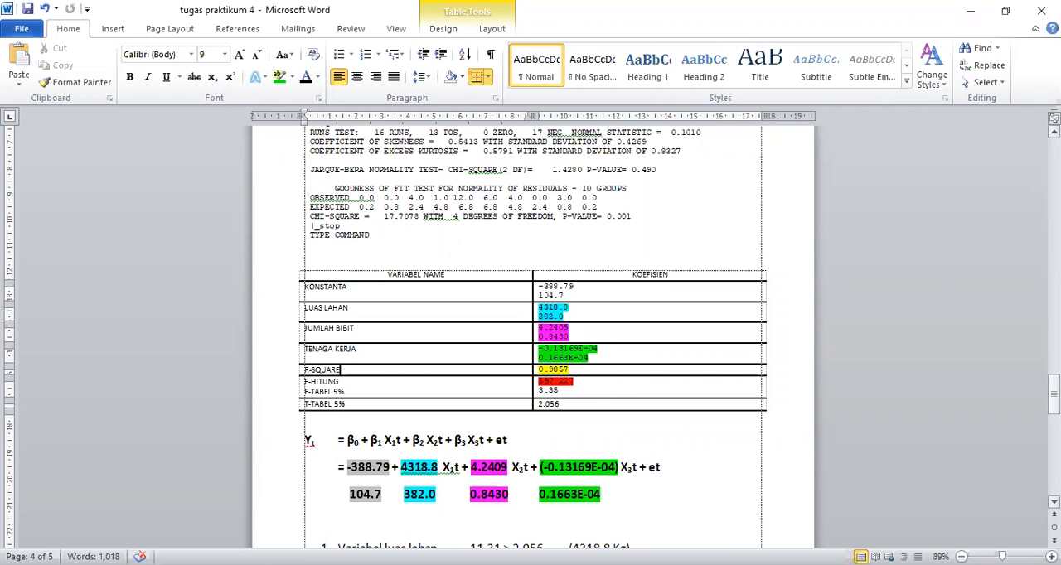
{"action": "left_click_drag", "start_coordinate": [1054, 394], "coordinate": [1054, 399]}
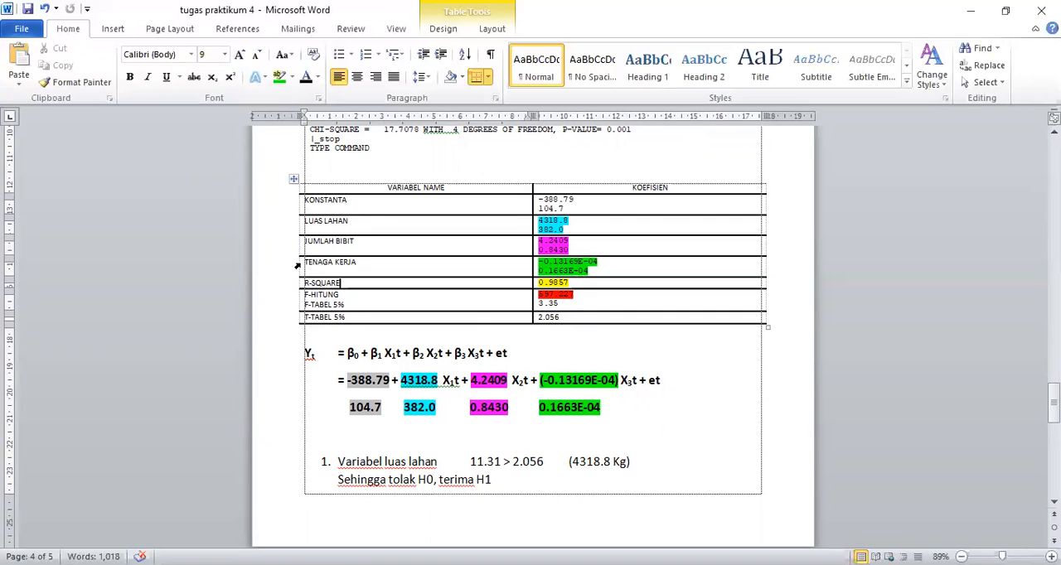
- Correct the R-squared row label in the coefficient table to R-SQUARE
{"action": "key", "text": "BackSpace"}
{"action": "type", "text": "E"}
{"action": "left_click", "coordinate": [693, 381]}
- Compare the highlighted F and t-ratio values in the regression output with the coefficient table and the luas lahan hypothesis test
{"action": "left_click_drag", "start_coordinate": [1054, 400], "coordinate": [1054, 343]}
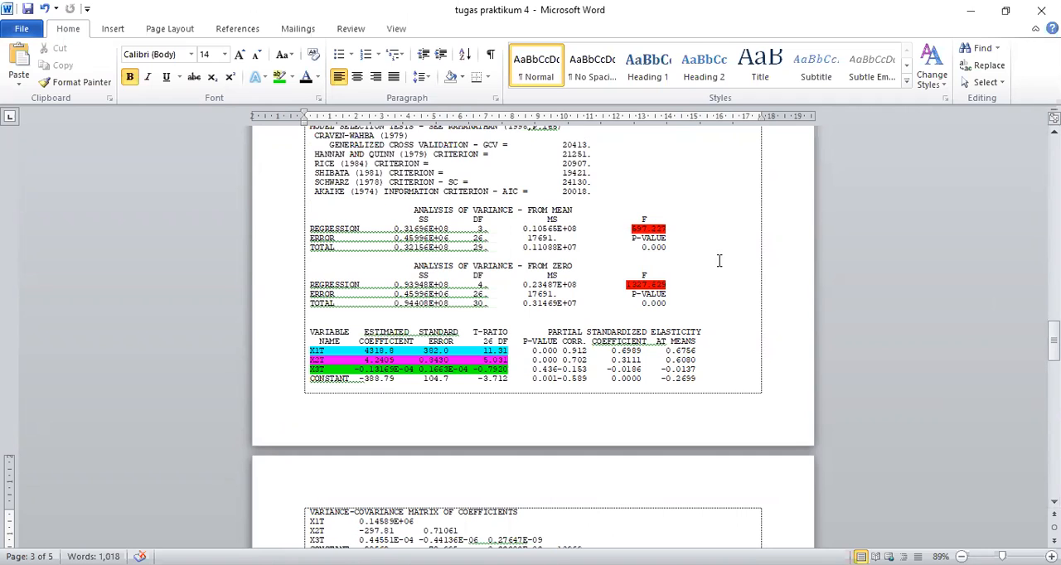
{"action": "left_click_drag", "start_coordinate": [1054, 332], "coordinate": [1054, 393]}
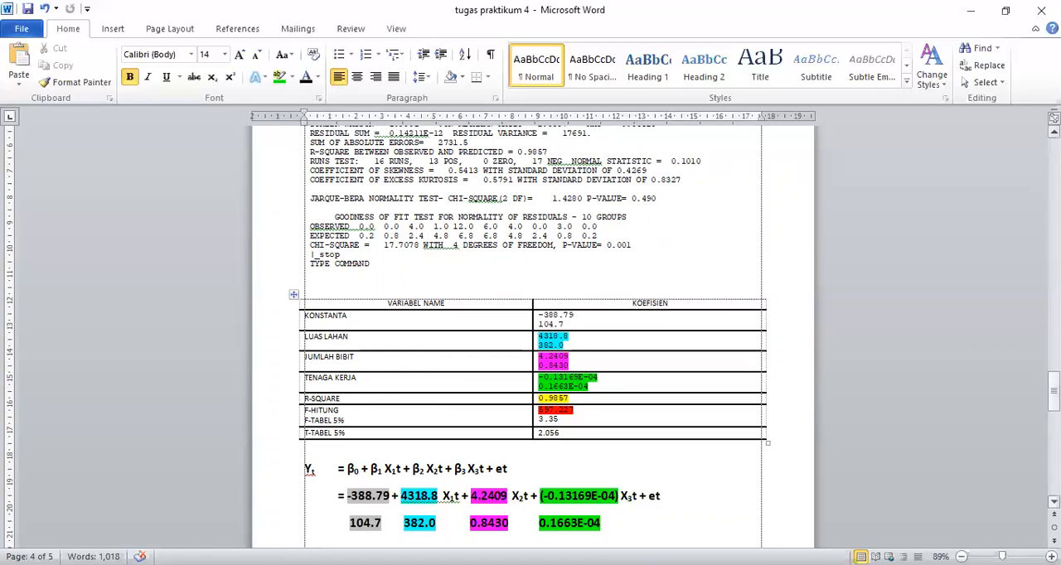
{"action": "left_click_drag", "start_coordinate": [1054, 390], "coordinate": [1054, 389]}
{"action": "scroll", "coordinate": [819, 132], "scroll_direction": "down", "scroll_amount": 1}
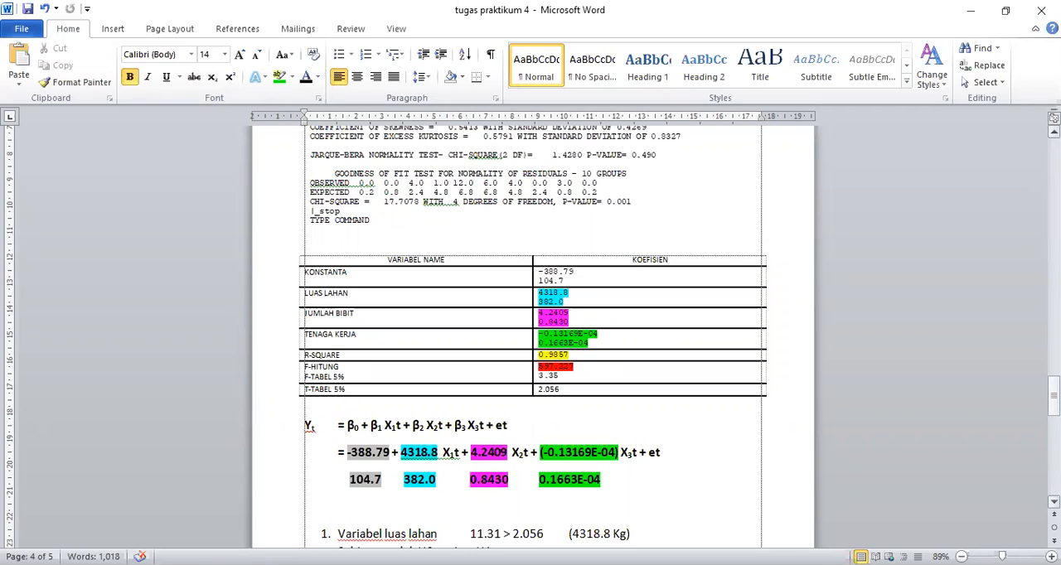
{"action": "left_click_drag", "start_coordinate": [1054, 397], "coordinate": [1054, 403]}
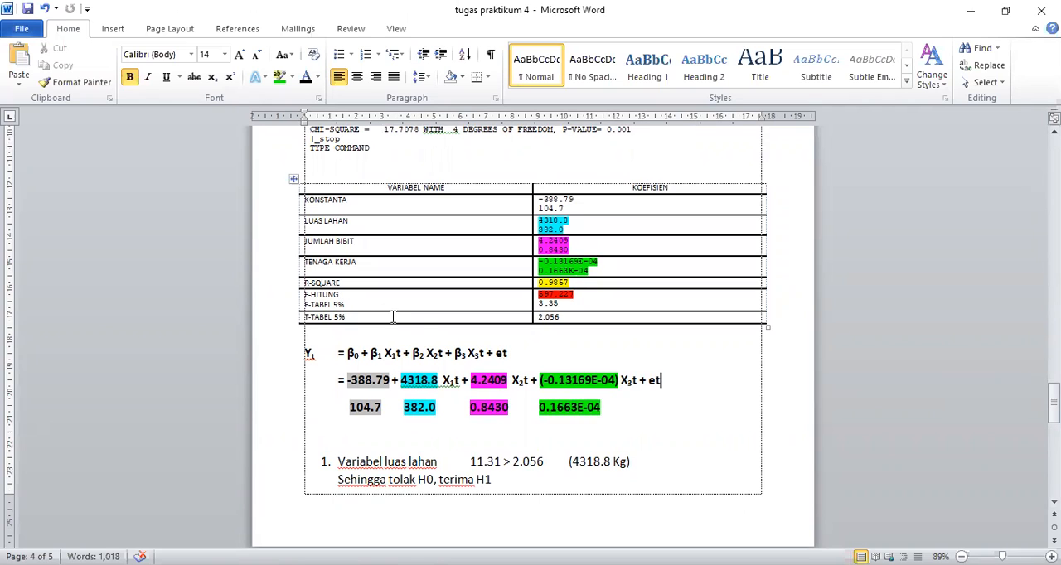
{"action": "left_click", "coordinate": [567, 317]}
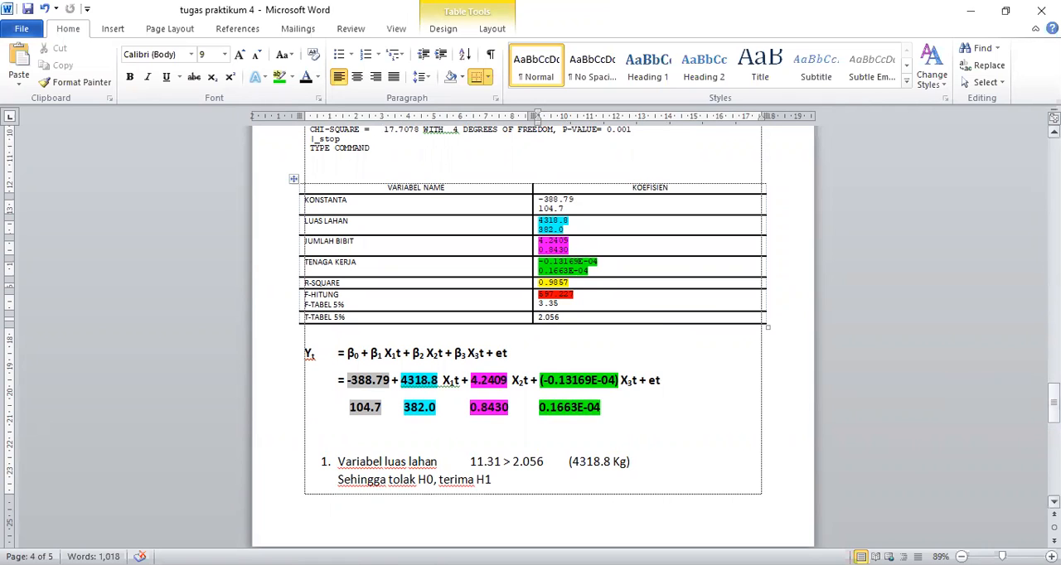
{"action": "left_click_drag", "start_coordinate": [1055, 404], "coordinate": [1055, 341]}
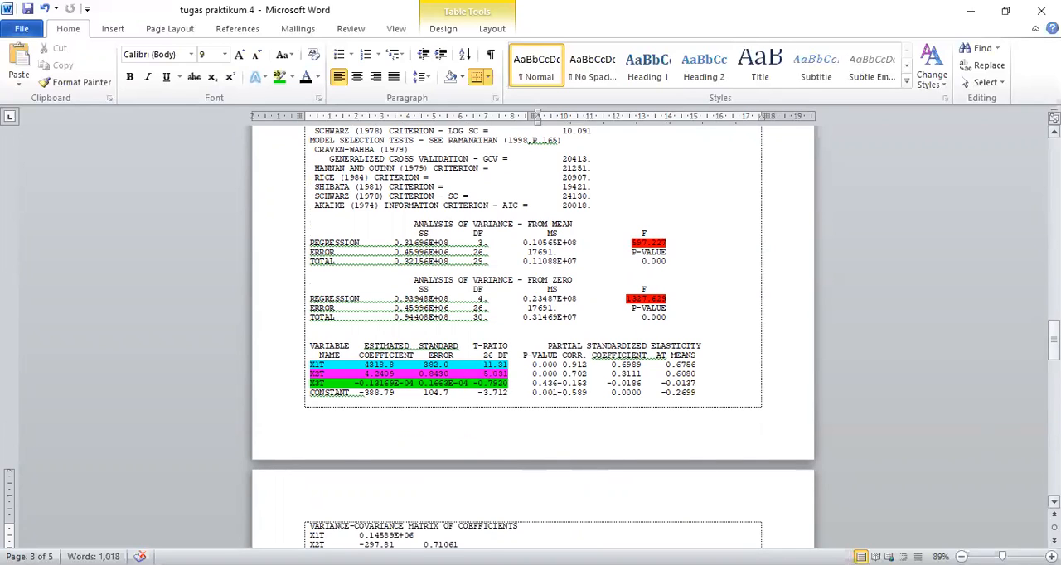
{"action": "left_click_drag", "start_coordinate": [1054, 346], "coordinate": [1054, 424]}
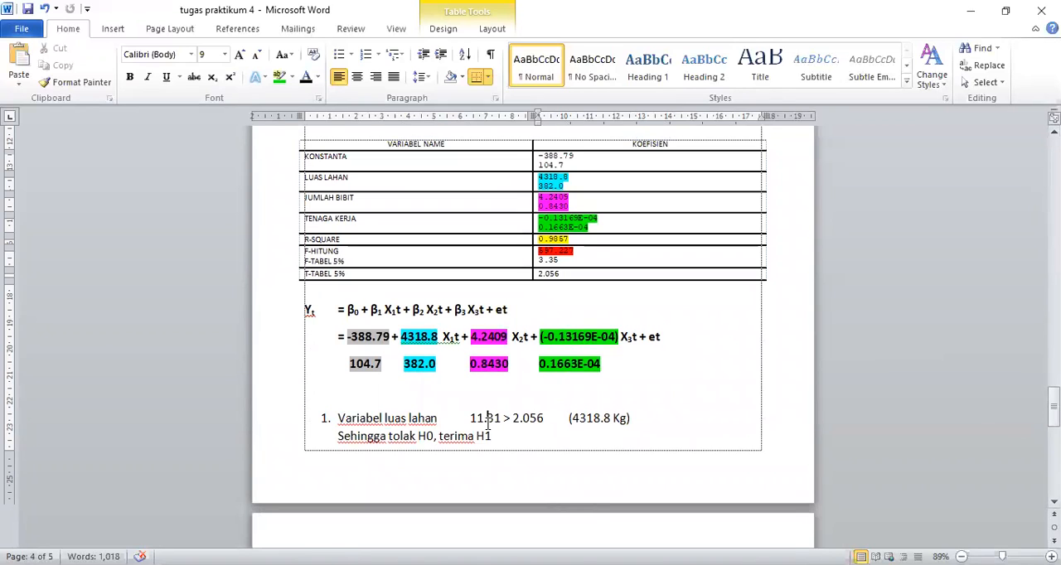
- Insert a blank line between the equation and the numbered variable list so the list starts on the next page
{"action": "left_click", "coordinate": [309, 433]}
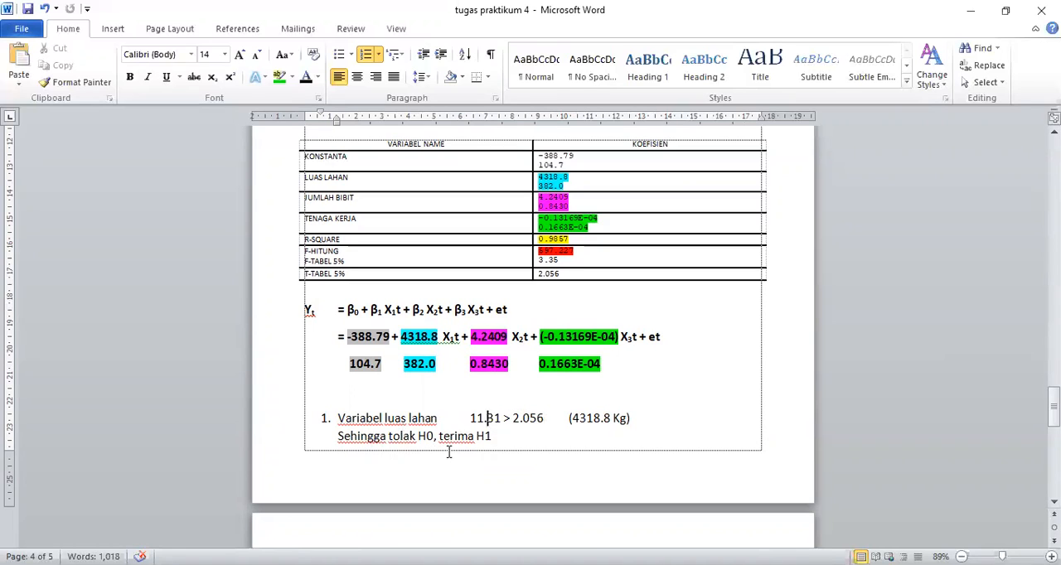
{"action": "left_click", "coordinate": [494, 437]}
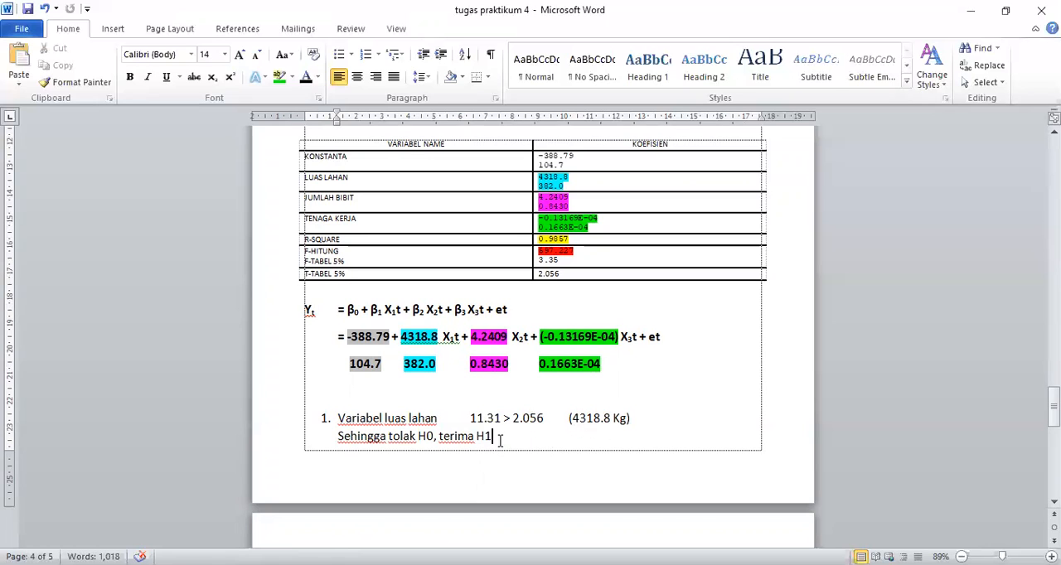
{"action": "key", "text": "Down"}
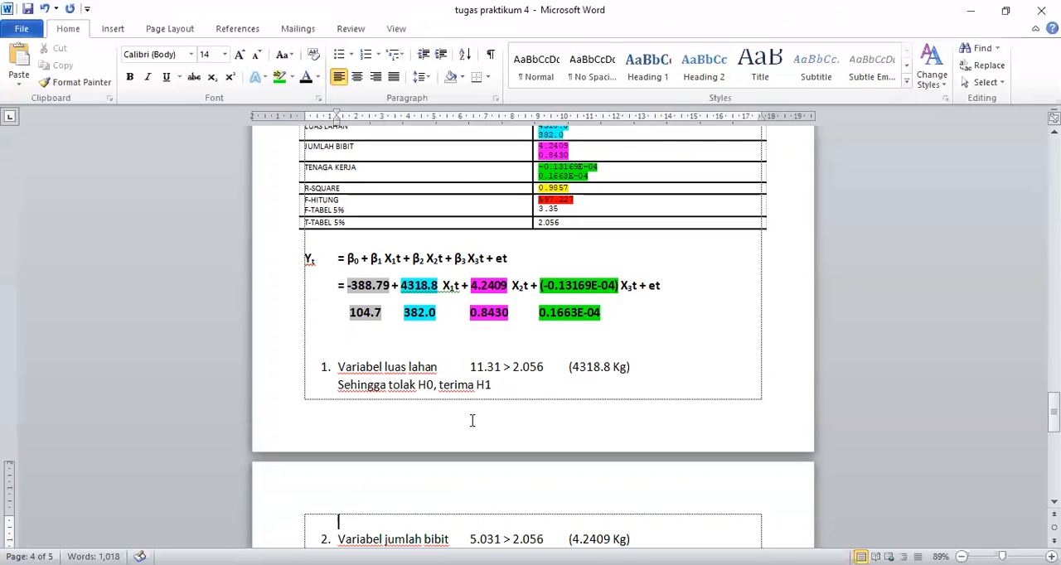
{"action": "left_click", "coordinate": [340, 344]}
{"action": "key", "text": "Return"}
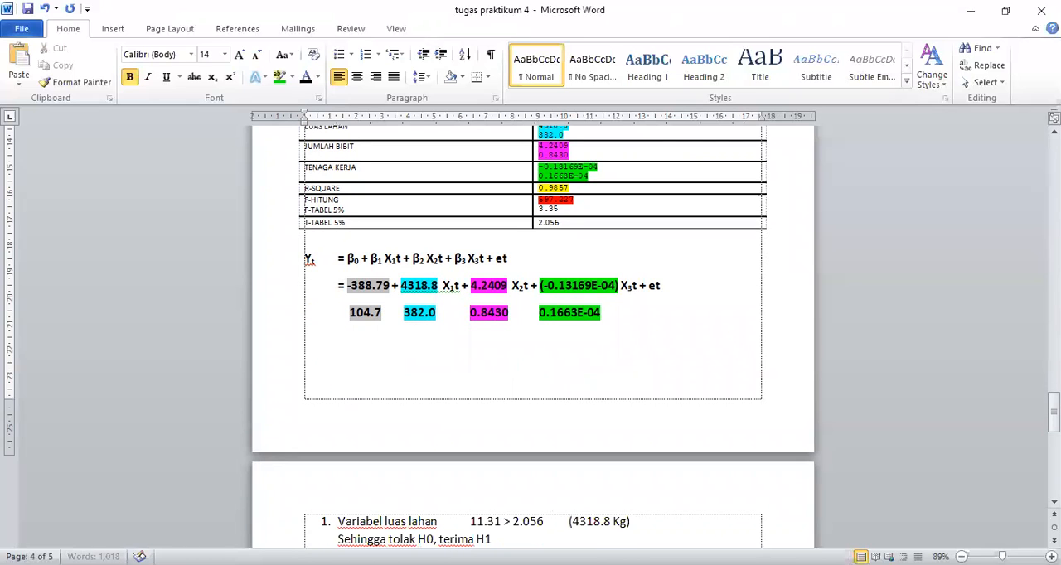
- Under the luas lahan test result, write "“Variabel luas lahan berpengaruh terhadap jumlah produksi bawang putih sebesar"
{"action": "left_click_drag", "start_coordinate": [1054, 412], "coordinate": [1054, 417]}
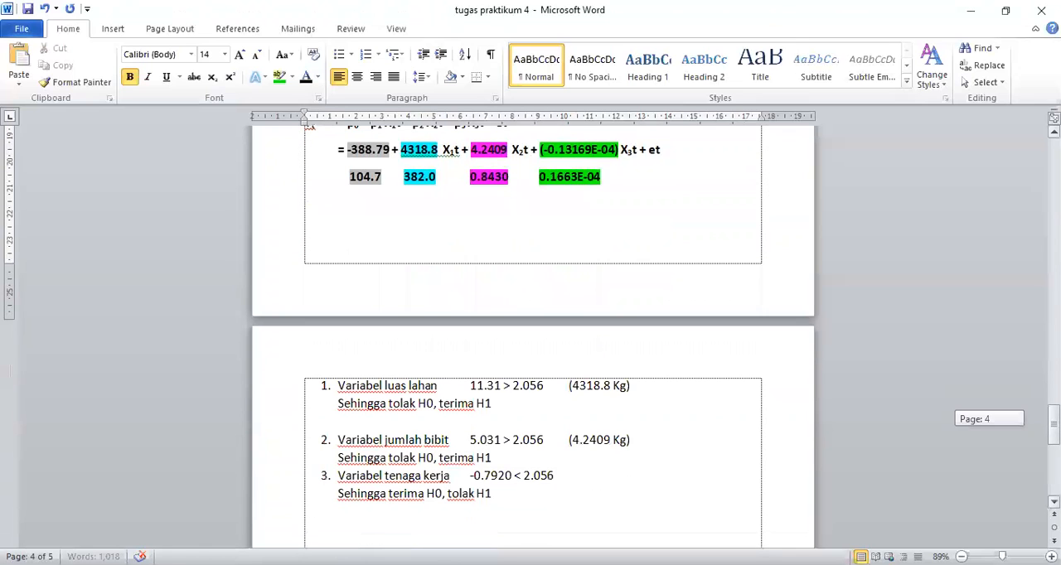
{"action": "left_click", "coordinate": [348, 421]}
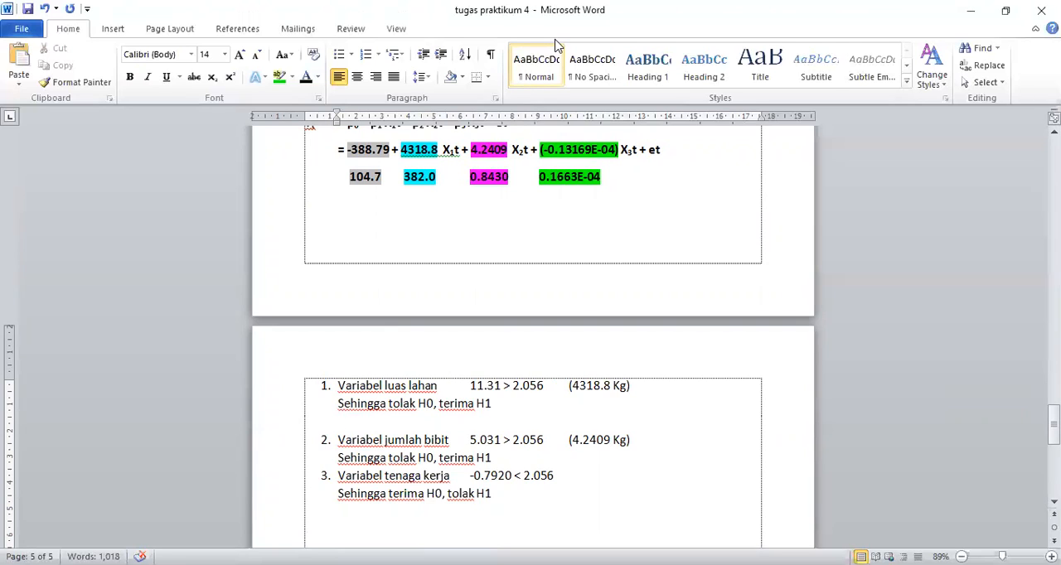
{"action": "type", "text": "\"Variabel luas lahan berpengaruh terhadap"}
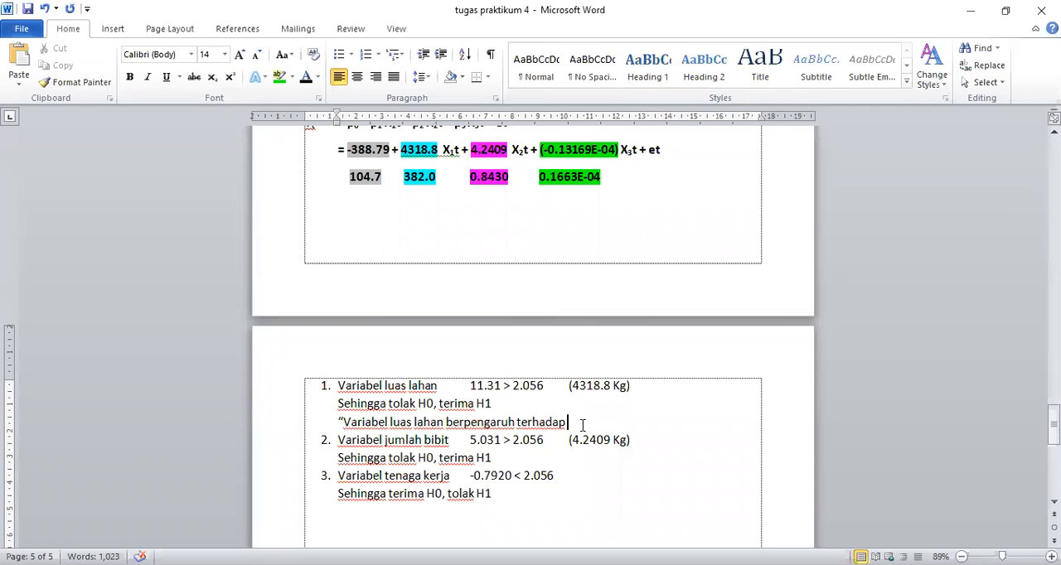
{"action": "type", "text": " jumla"}
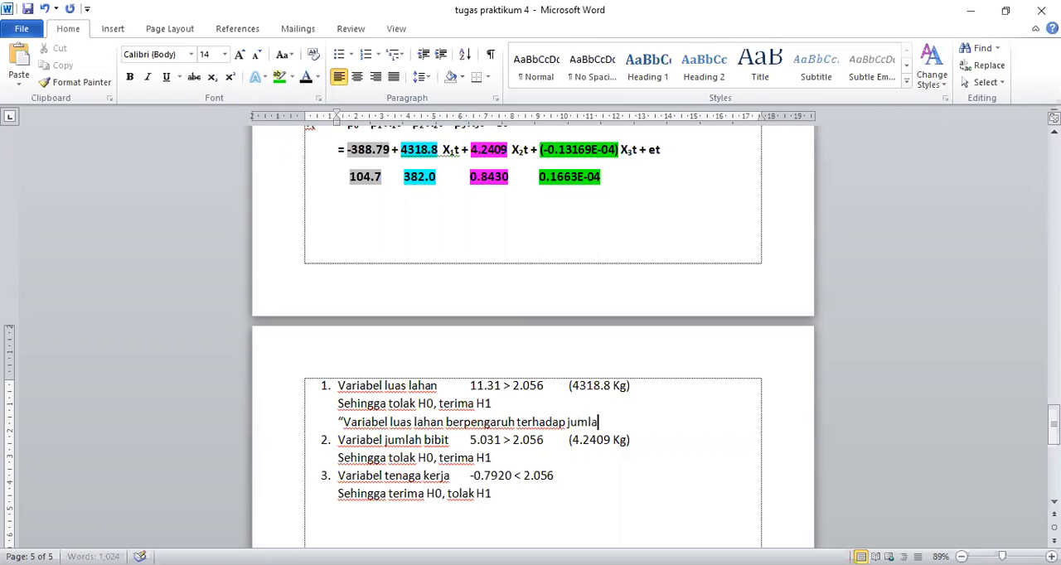
{"action": "type", "text": "h produksi b"}
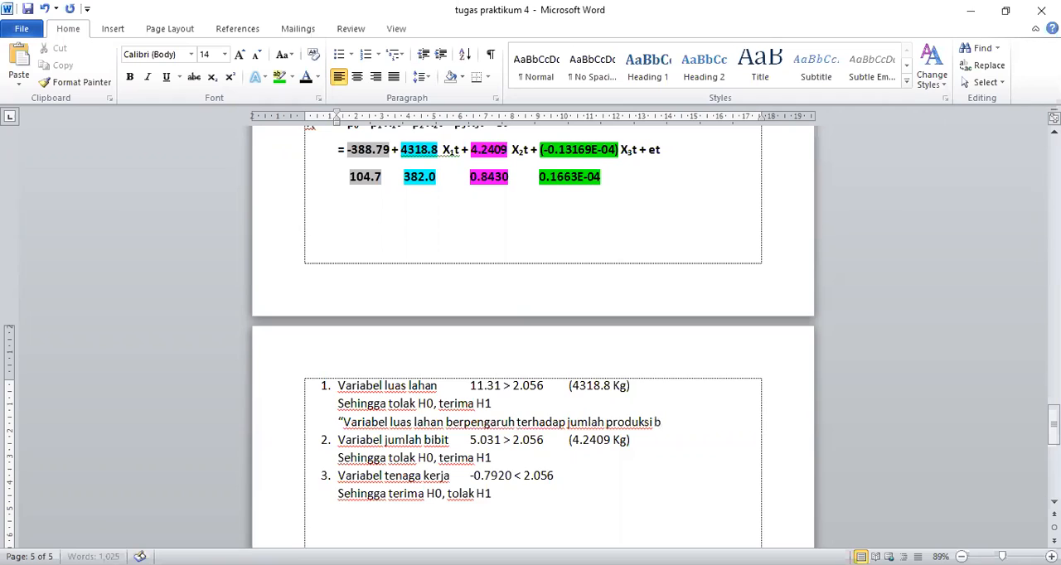
{"action": "type", "text": "awang pu"}
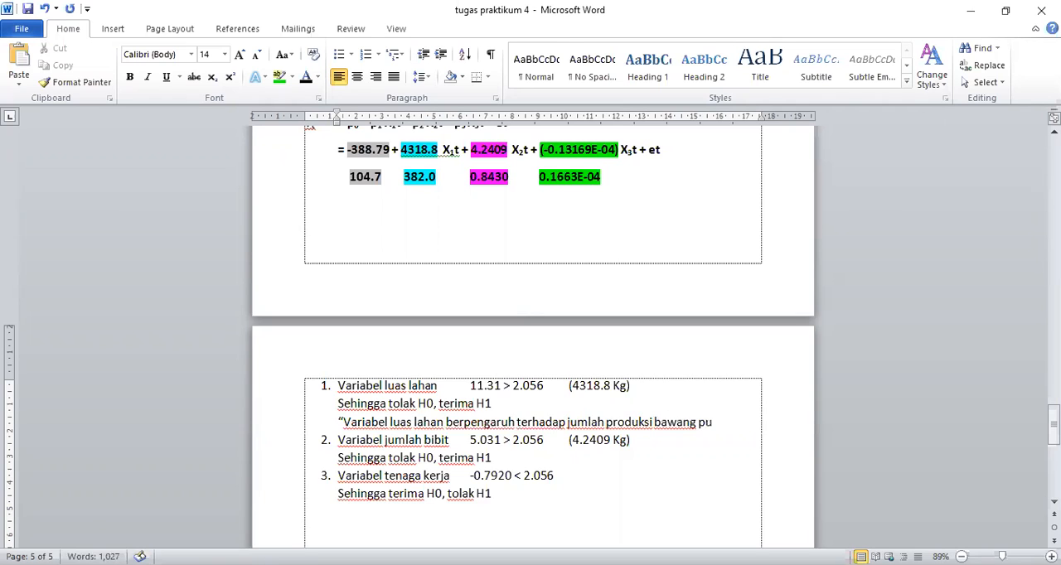
{"action": "type", "text": "tih sebesar"}
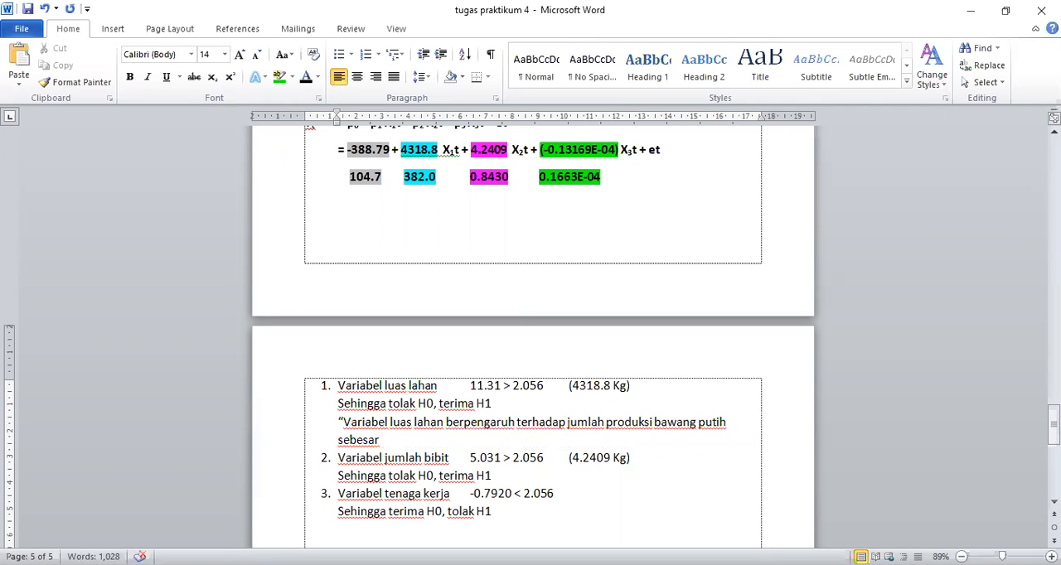
{"action": "type", "text": " 4318."}
- Continue the luas lahan conclusion with "4318.8 sehingga jika luas lahan ditambah seluas 1 Ha"
{"action": "type", "text": "sehingga"}
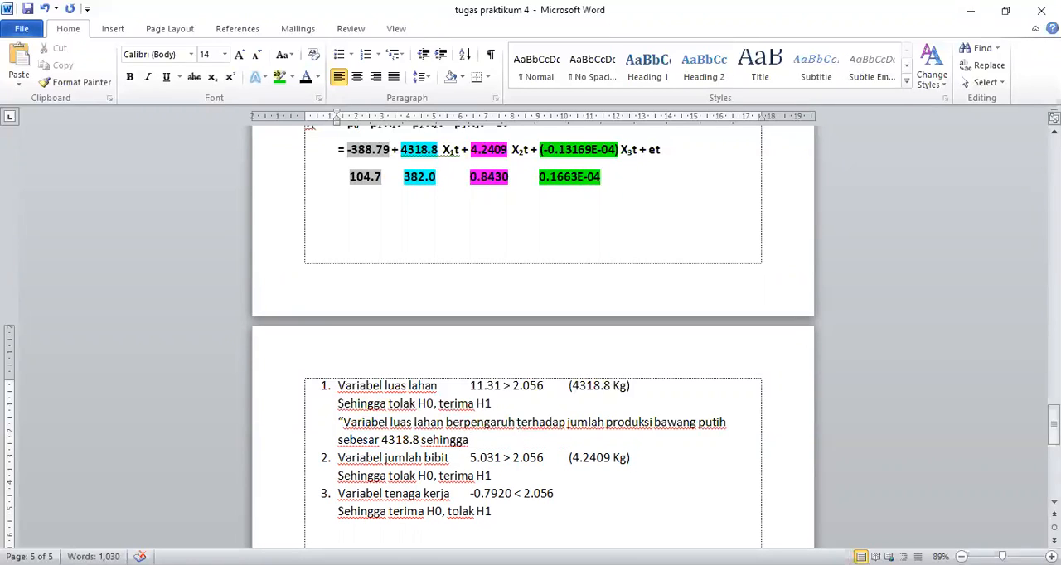
{"action": "type", "text": " jika luas lahan"}
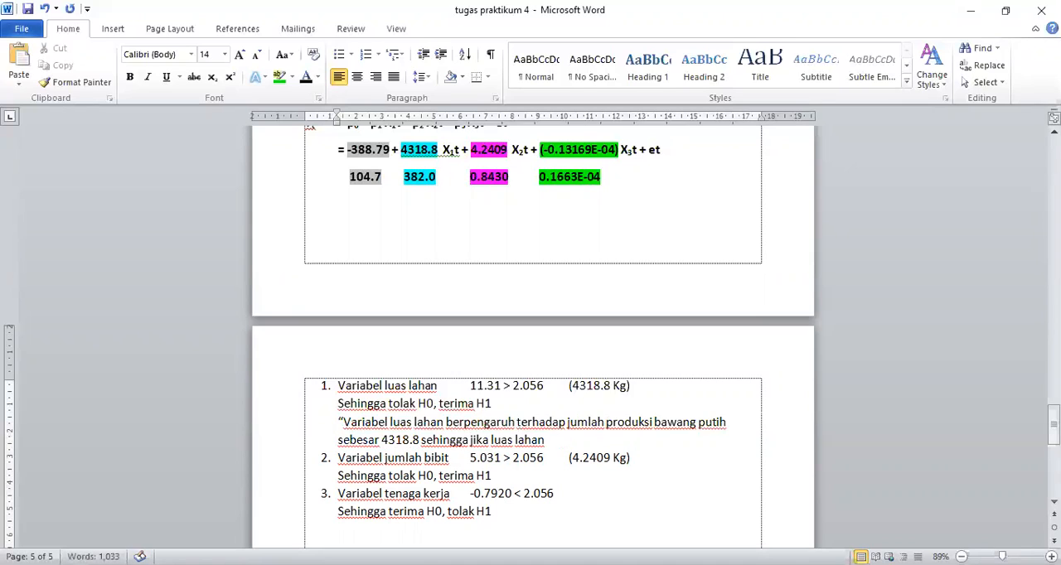
{"action": "type", "text": " ditambah se"}
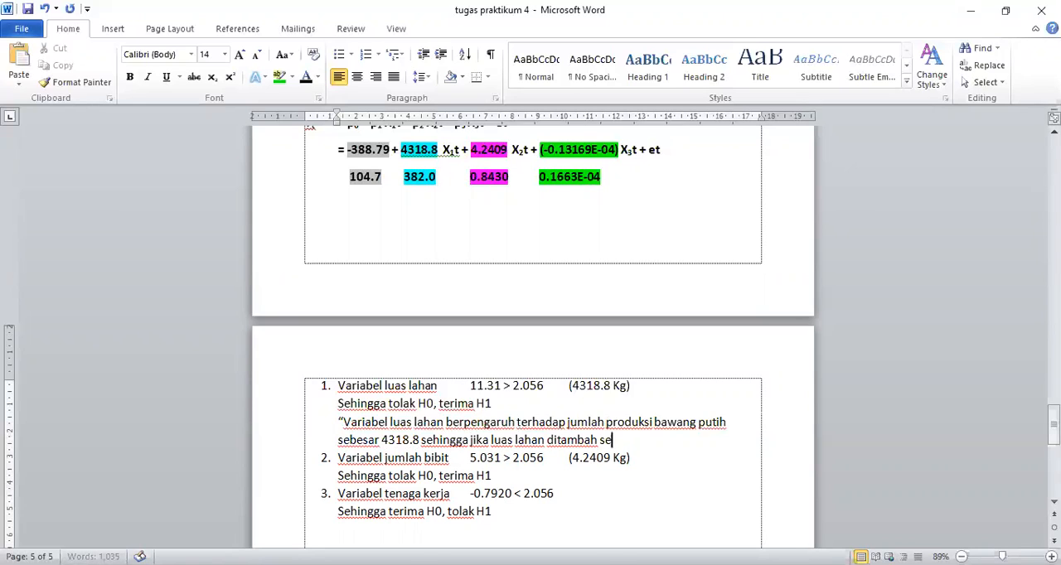
{"action": "type", "text": "luas 1 Ha"}
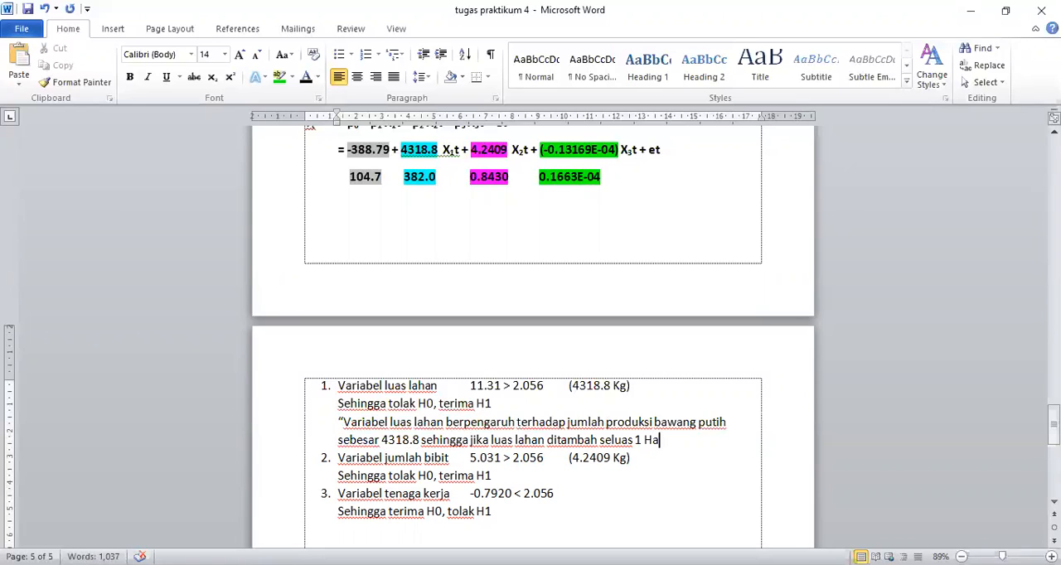
{"action": "type", "text": " maka jumlah"}
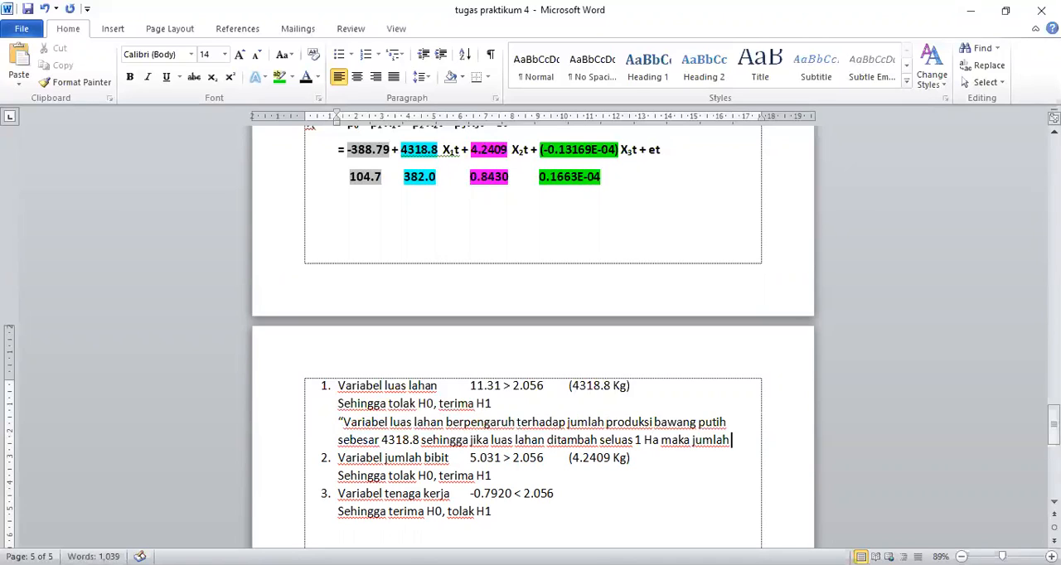
{"action": "type", "text": " produksi"}
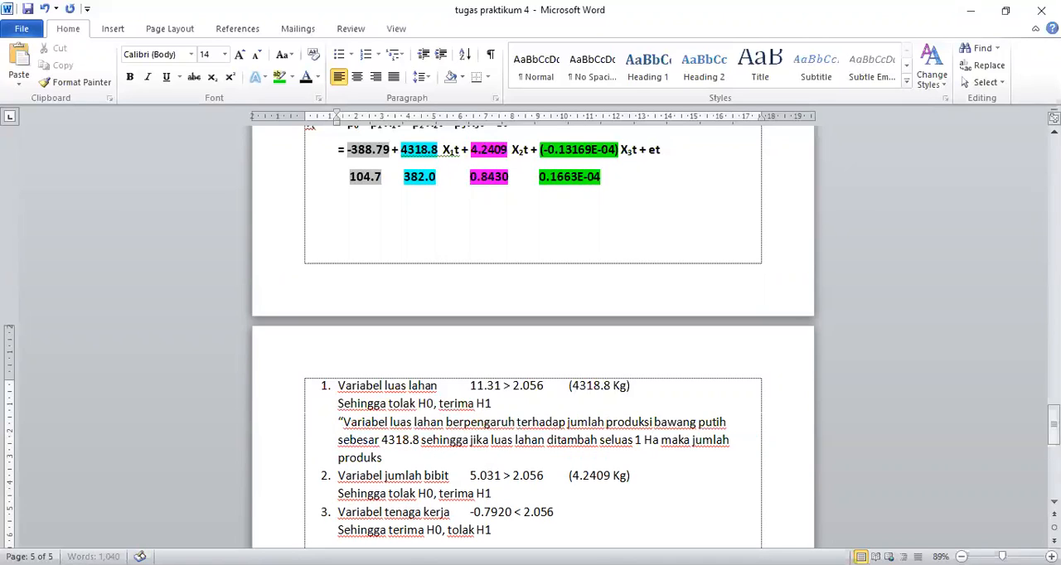
{"action": "type", "text": " bawang putih akan"}
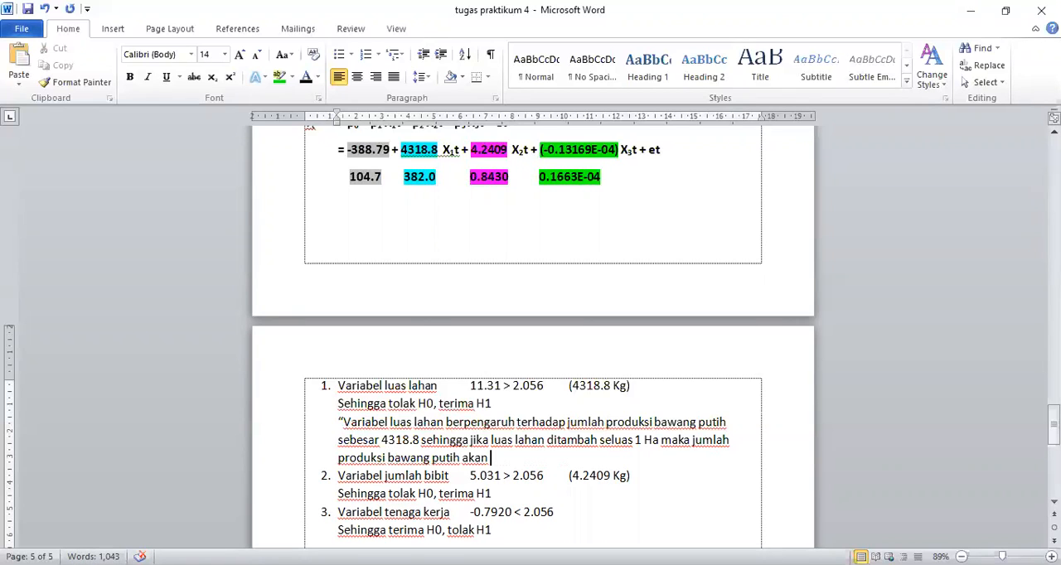
- Extend the luas lahan conclusion with "maka jumlah produksi bawang putih akan"
{"action": "key", "text": "BackSpace"}
{"action": "key", "text": "Left"}
{"action": "key", "text": "Left"}
{"action": "key", "text": "Left"}
{"action": "key", "text": "Left"}
{"action": "key", "text": "Right"}
{"action": "key", "text": "Right"}
{"action": "key", "text": "Right"}
{"action": "key", "text": "Right"}
- Finish the luas lahan conclusion with "bertambah sebanyak 4318.8 Kg."
{"action": "type", "text": "bertambah sebesa"}
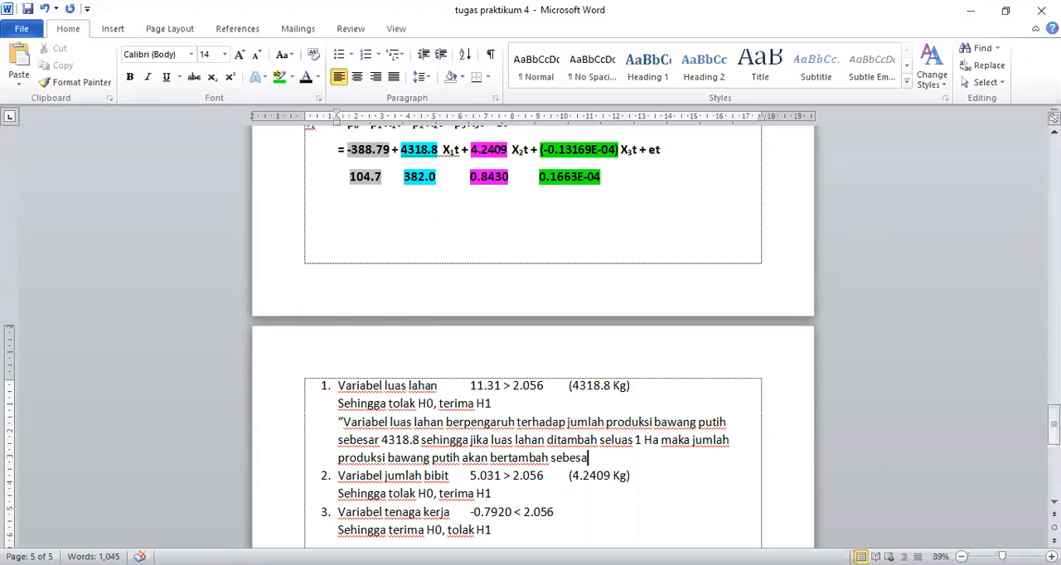
{"action": "key", "text": "BackSpace"}
{"action": "key", "text": "BackSpace"}
{"action": "key", "text": "BackSpace"}
{"action": "type", "text": "anyak 4"}
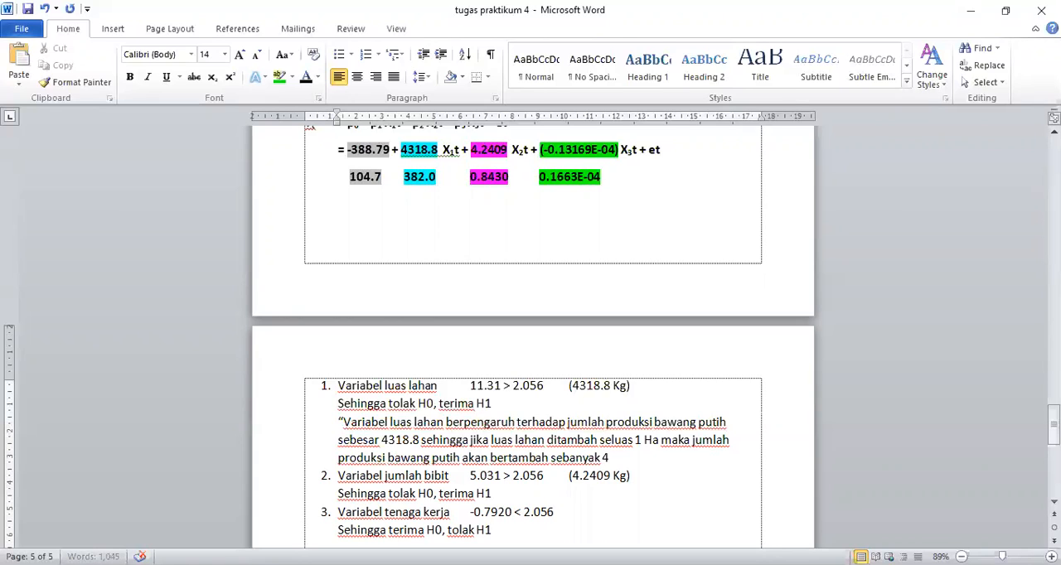
{"action": "type", "text": "318.8 Kg."}
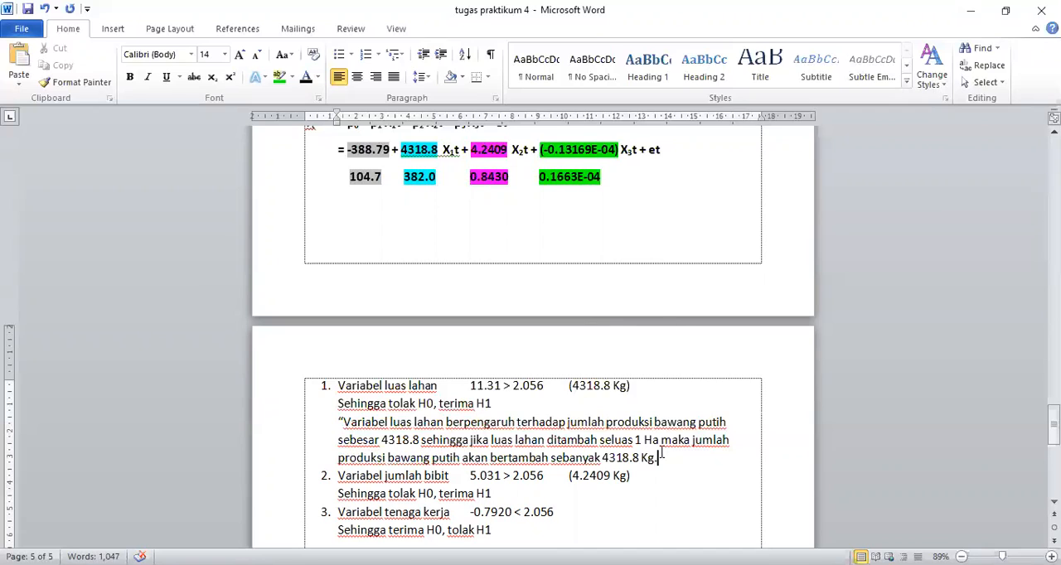
- On a new line under the jumlah bibit test result, write "“variabel jumlah bibit berpengaruh"
{"action": "left_click", "coordinate": [506, 495]}
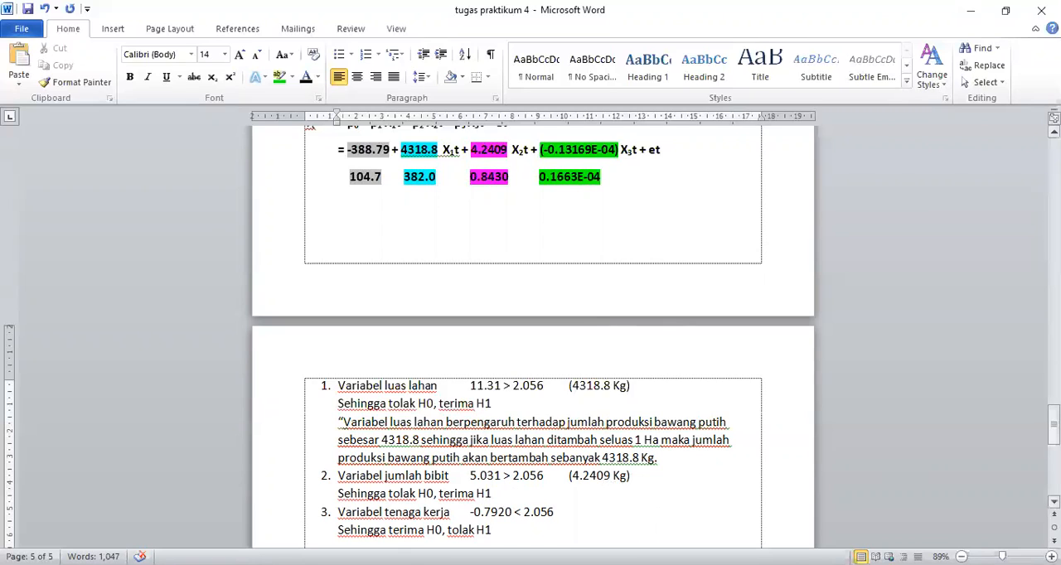
{"action": "left_click_drag", "start_coordinate": [1054, 425], "coordinate": [1053, 352]}
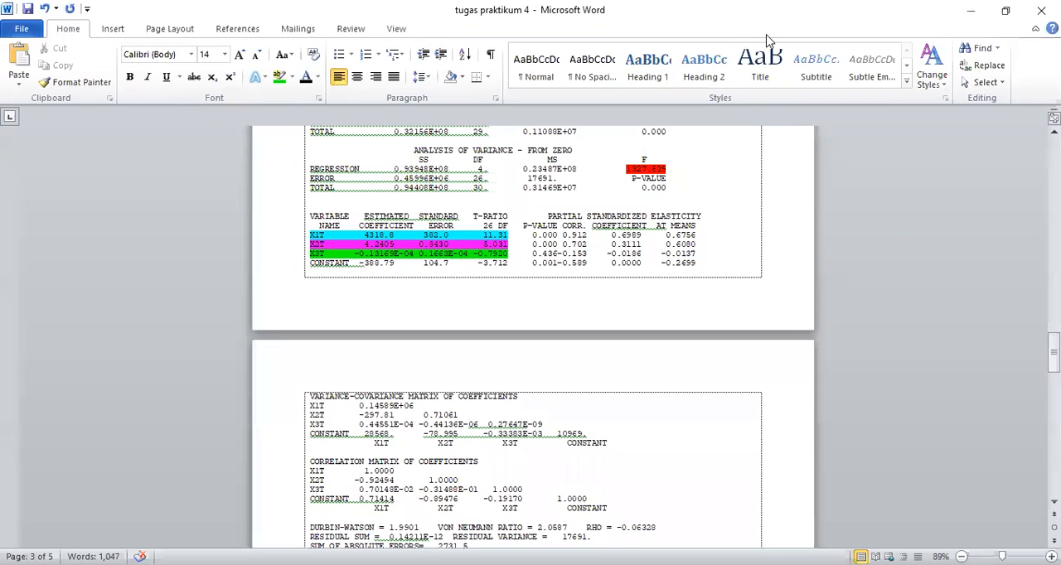
{"action": "left_click_drag", "start_coordinate": [1053, 352], "coordinate": [1053, 439]}
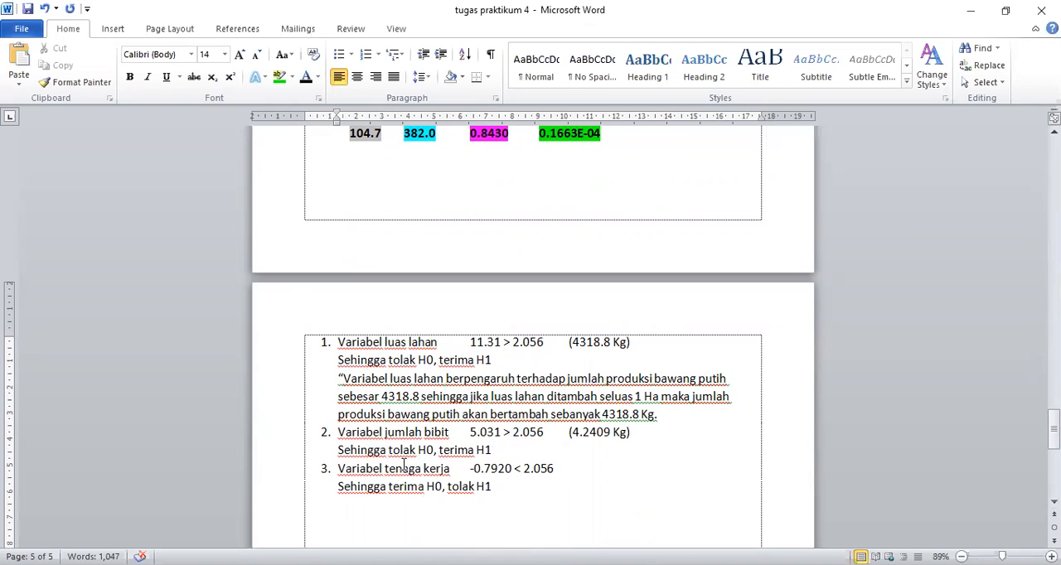
{"action": "left_click", "coordinate": [498, 454]}
{"action": "key", "text": "Return"}
{"action": "type", "text": "\""}
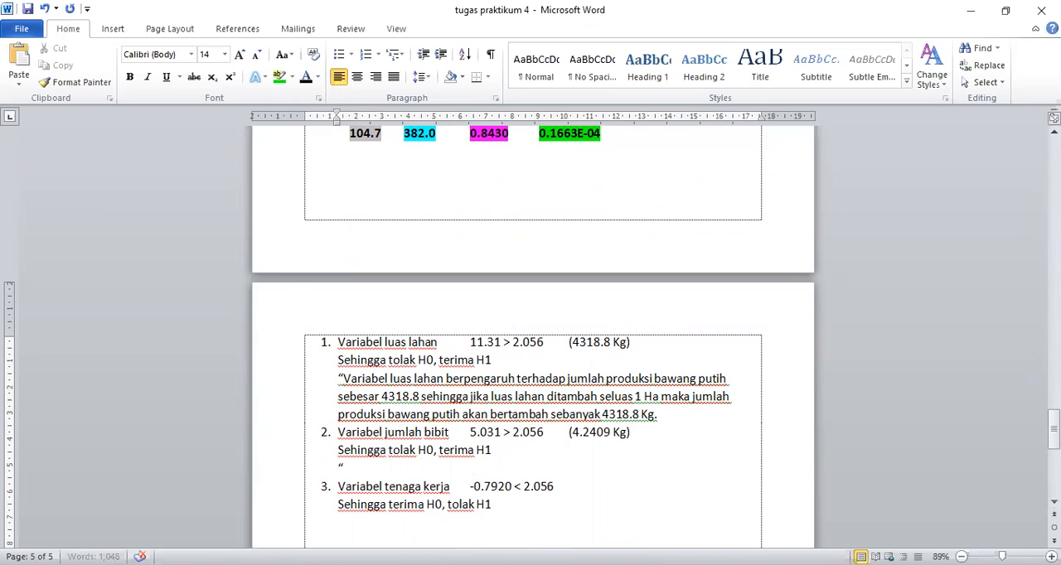
{"action": "type", "text": "variabel jumlah"}
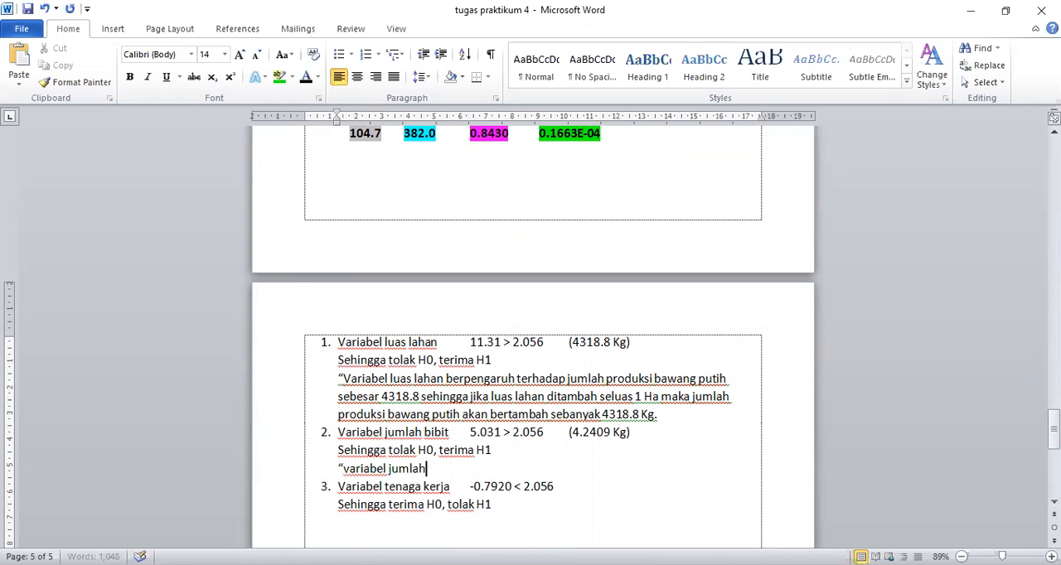
{"action": "type", "text": " bibit berpe"}
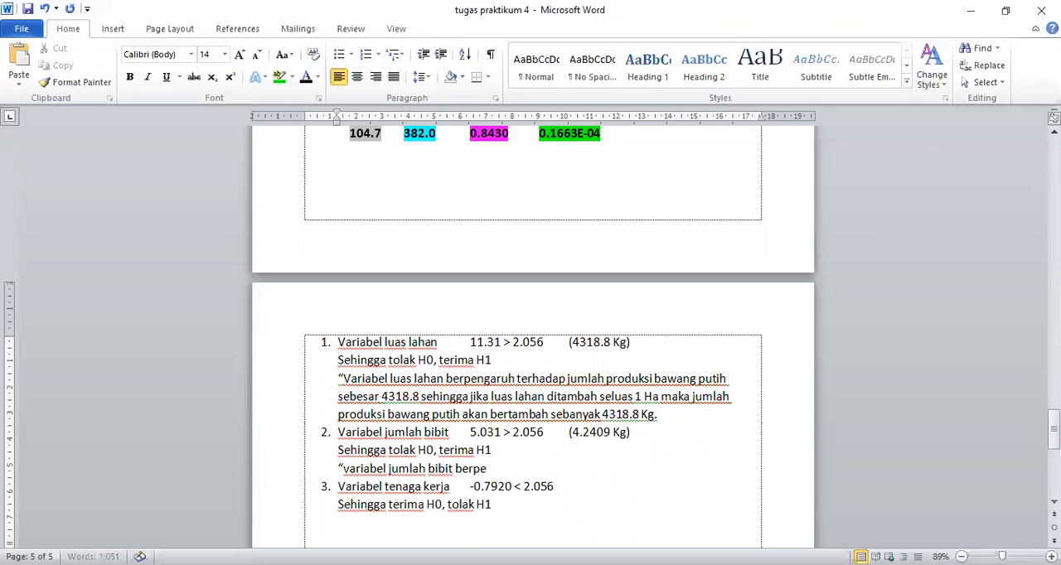
{"action": "type", "text": "ngaruh terhadap"}
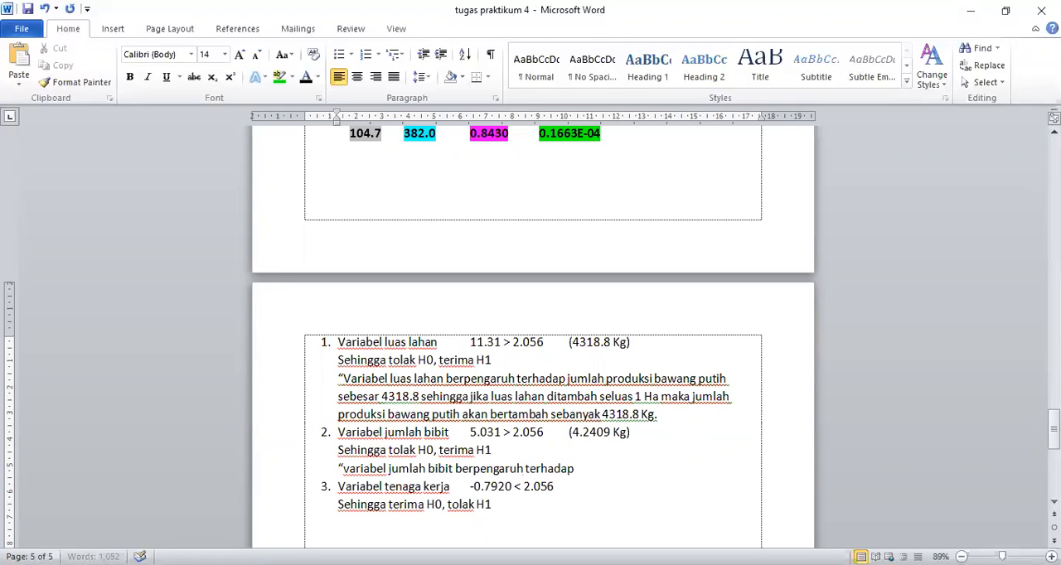
{"action": "type", "text": " jumlah produksi bawang putih"}
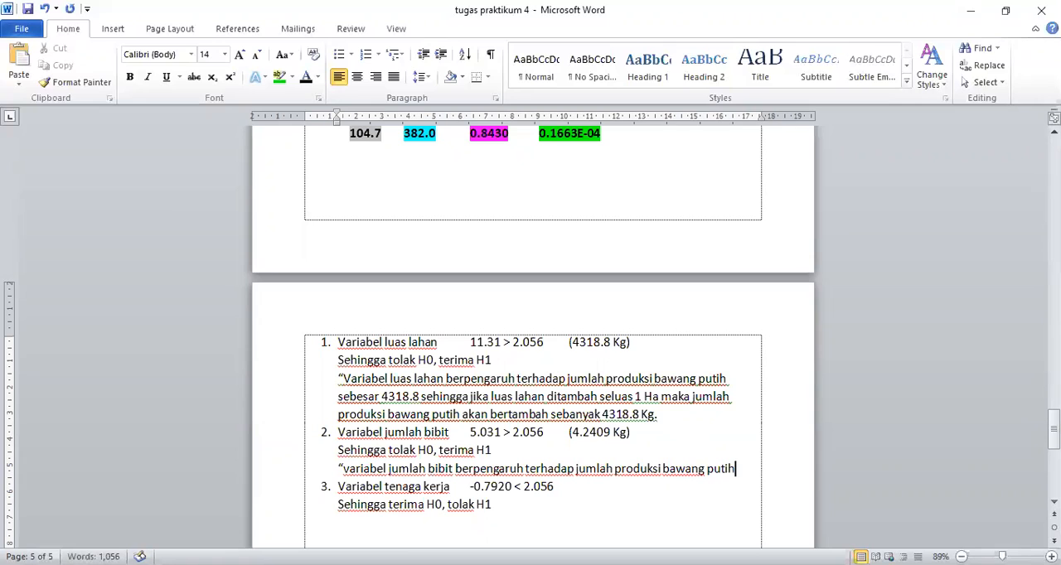
{"action": "type", "text": " sebesar"}
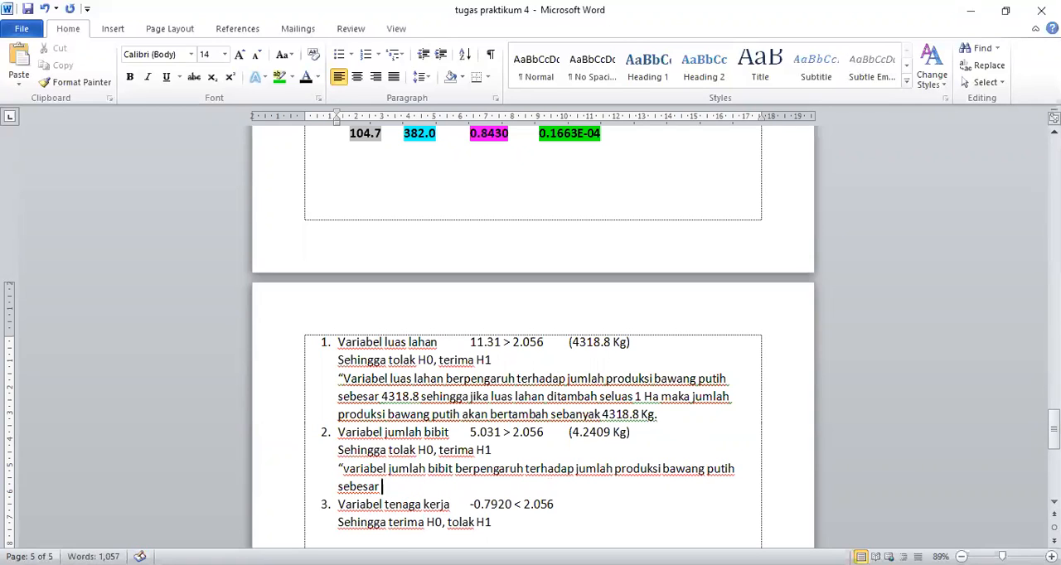
{"action": "type", "text": " 4.2409"}
- Extend the jumlah bibit conclusion with "sehingga jika petani melakukan penambahan jumlah bibit sebanyak 1Kg"
{"action": "type", "text": "sehingga jika"}
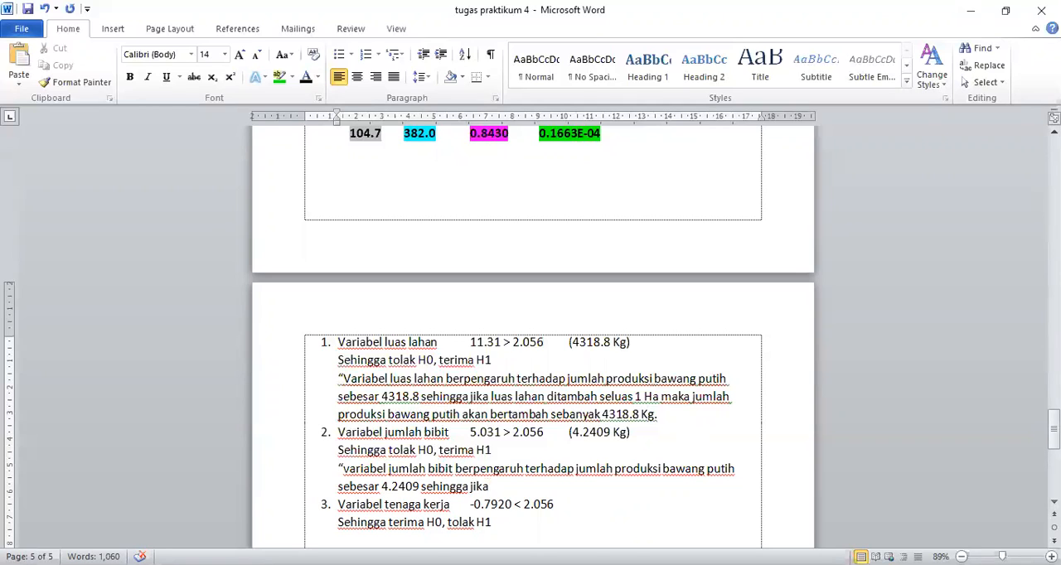
{"action": "type", "text": "petani melakukan "}
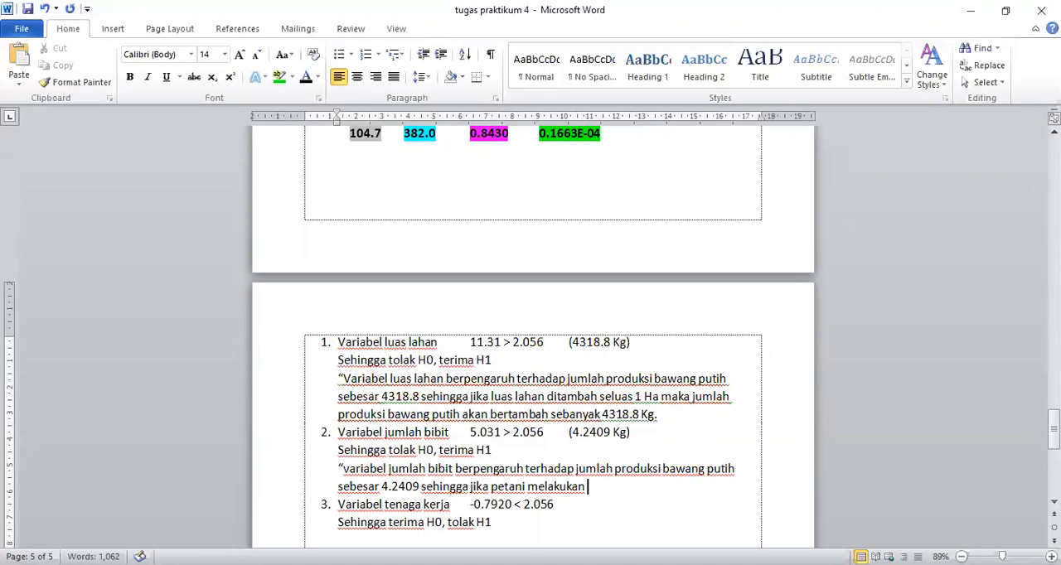
{"action": "type", "text": "penambahan jumlah"}
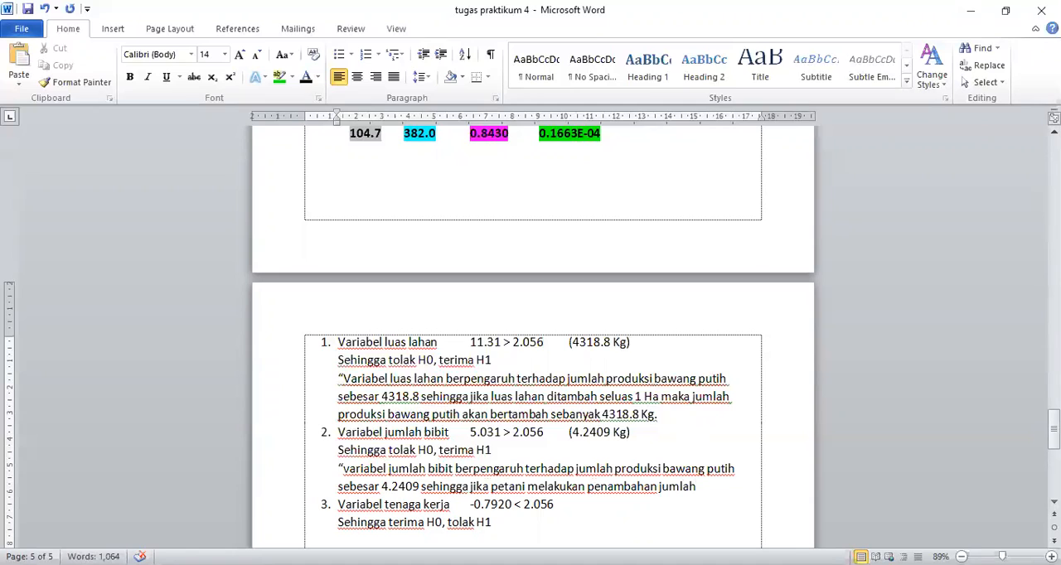
{"action": "type", "text": " bibit seba"}
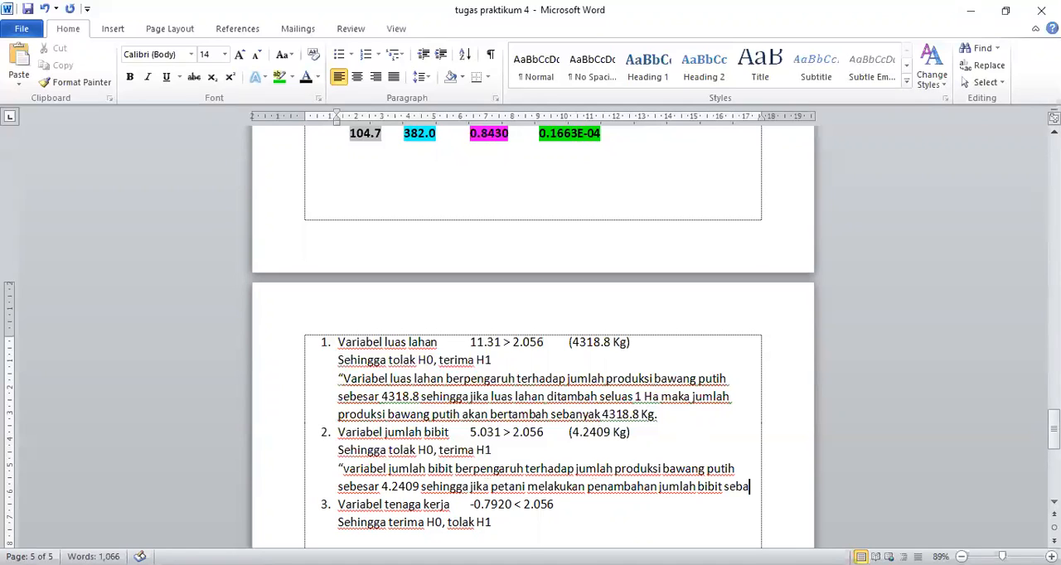
{"action": "type", "text": "nyak 1Kg"}
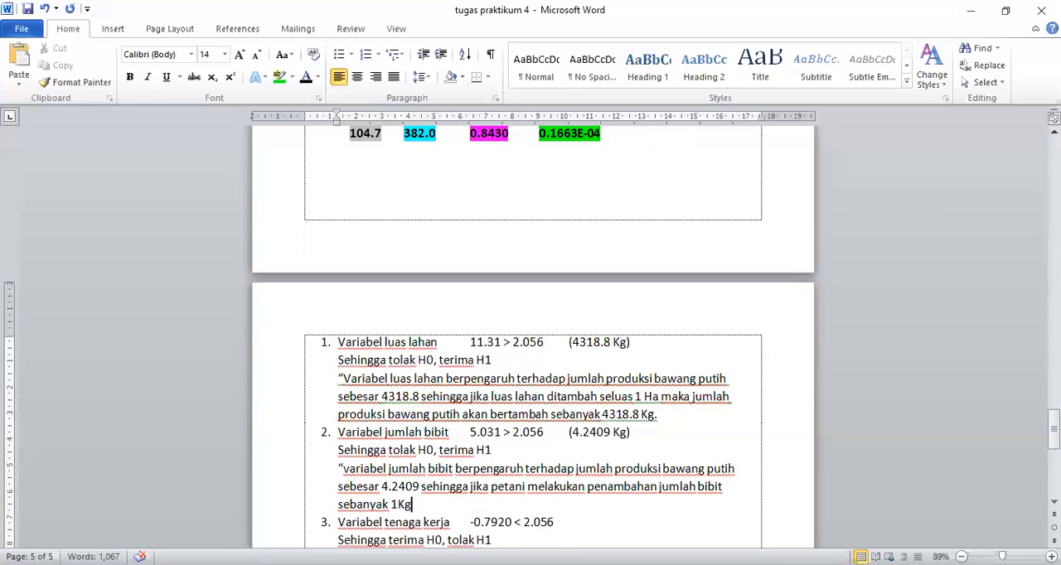
{"action": "type", "text": " maka potensi p"}
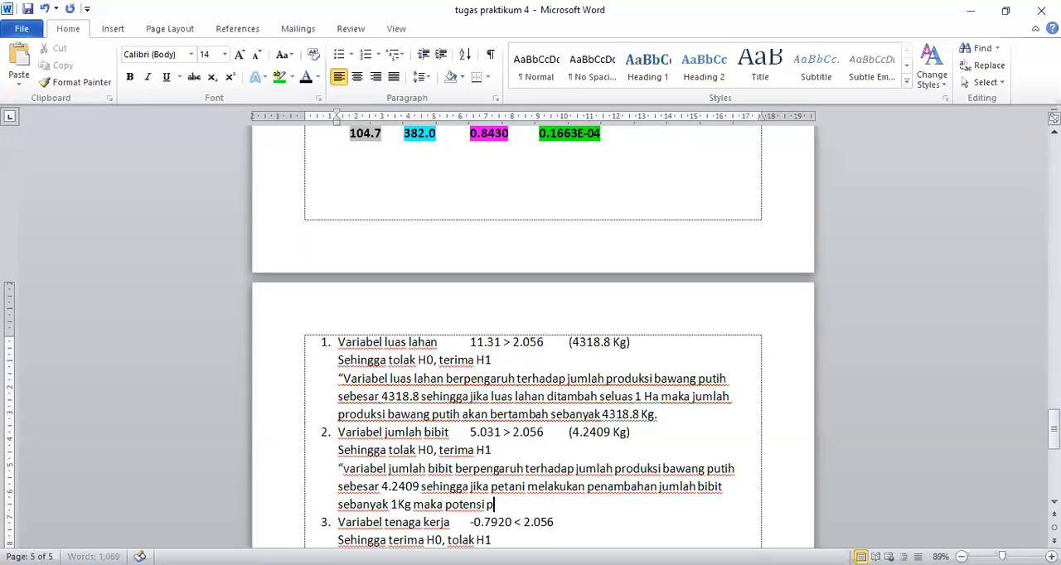
{"action": "type", "text": "enambahan jumlah produ"}
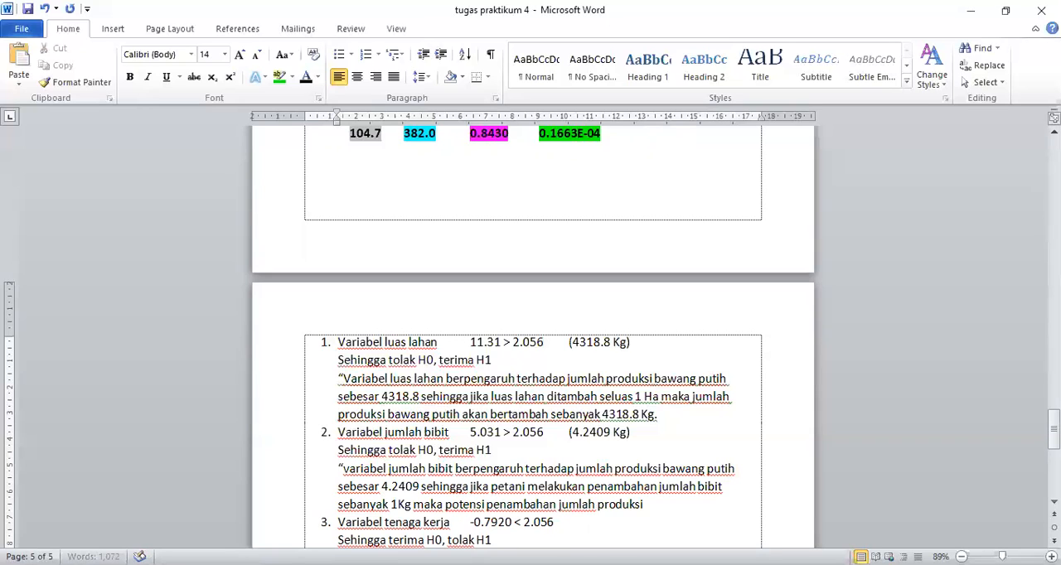
{"action": "type", "text": "ksi sebesar"}
- Finish the jumlah bibit conclusion with "maka potensi penambahan jumlah produksi sebesar 4.2409 Kg."
{"action": "type", "text": "4."}
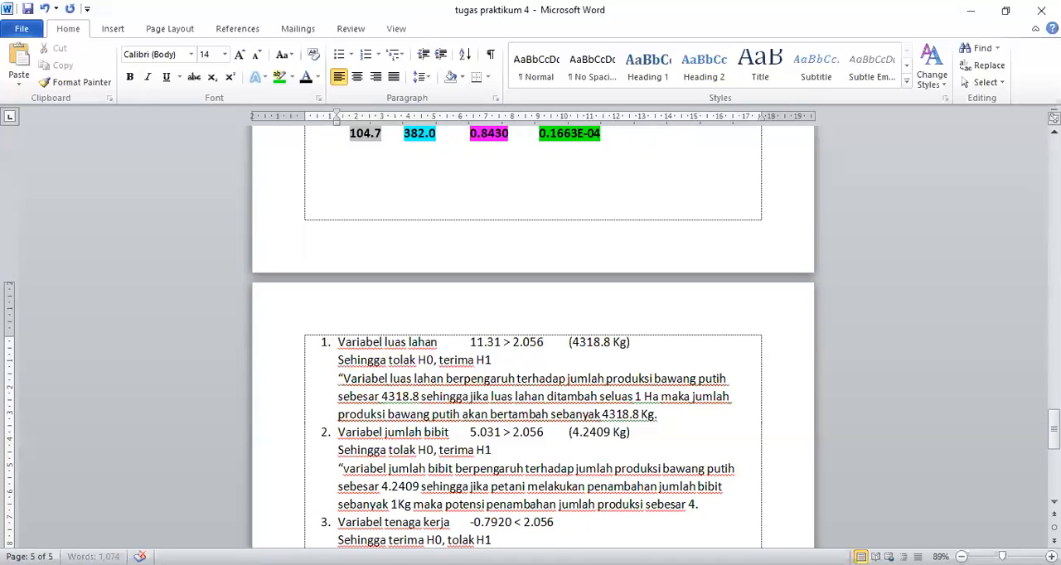
{"action": "type", "text": "2409 Kg."}
- Check the tenaga kerja test result against the highlighted R-square, F and t-ratio values in the regression output
{"action": "left_click", "coordinate": [517, 540]}
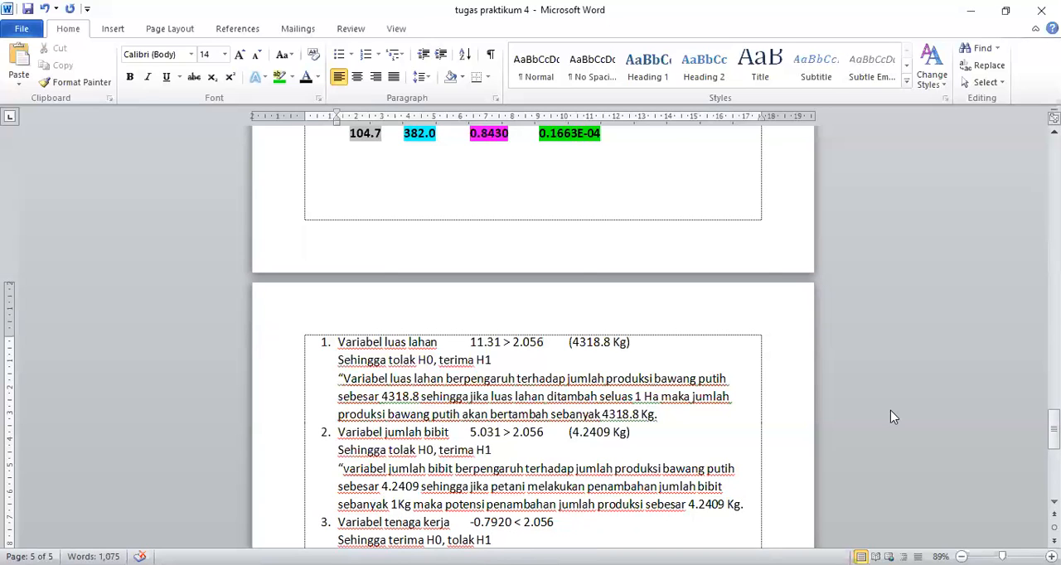
{"action": "left_click_drag", "start_coordinate": [1054, 439], "coordinate": [1055, 454]}
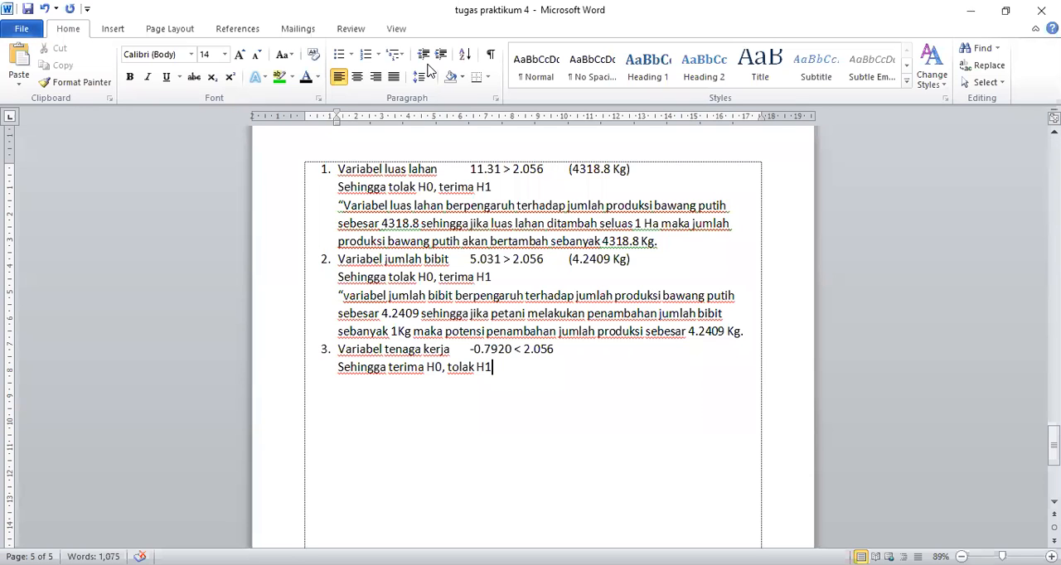
{"action": "left_click_drag", "start_coordinate": [1054, 448], "coordinate": [1053, 334]}
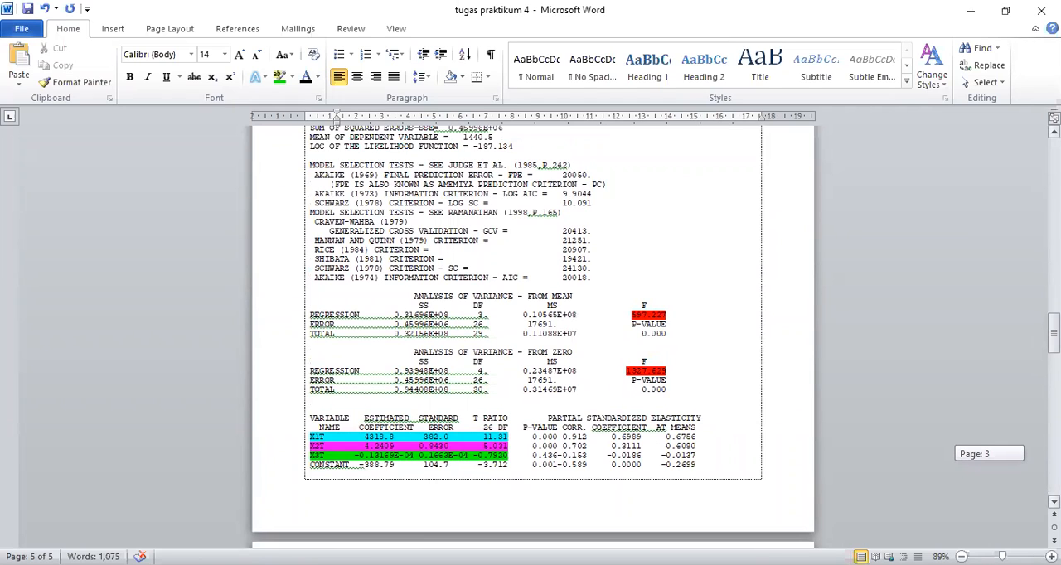
{"action": "left_click_drag", "start_coordinate": [1053, 335], "coordinate": [1053, 317]}
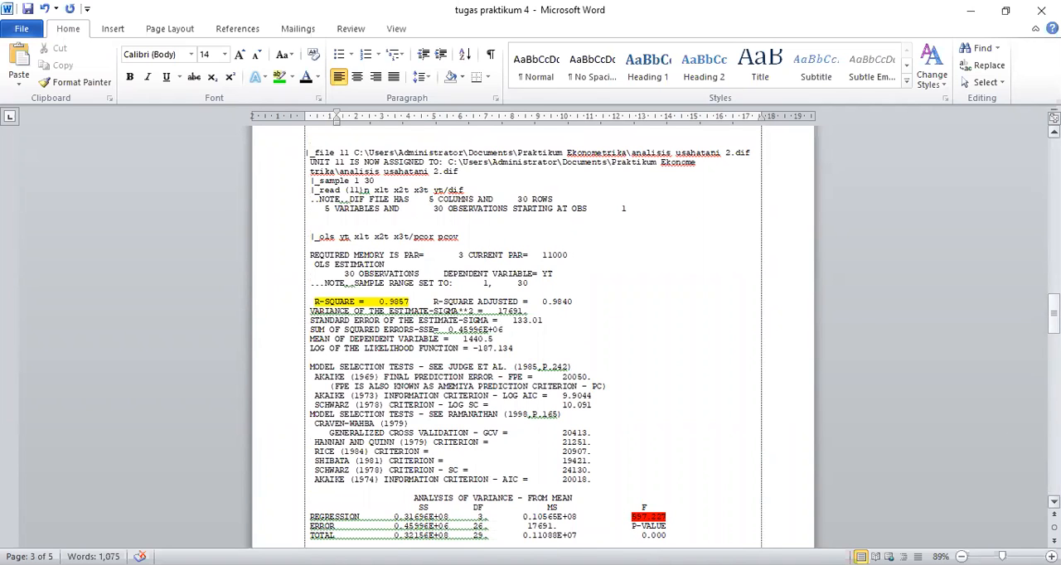
{"action": "left_click_drag", "start_coordinate": [1054, 317], "coordinate": [1054, 340]}
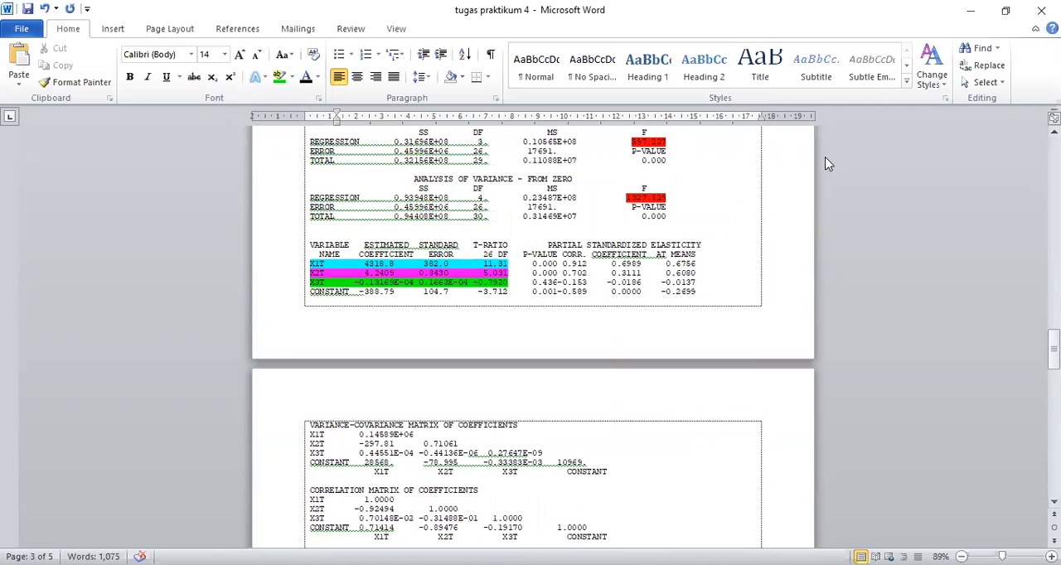